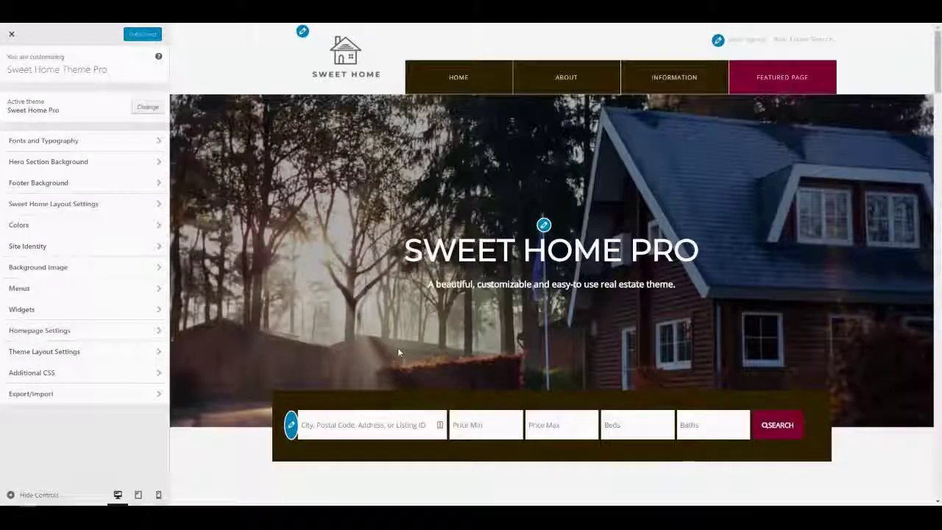
# Step: Scroll through the Sweet Home Pro preview in the Customizer
pyautogui.scroll(-15, 397, 347)
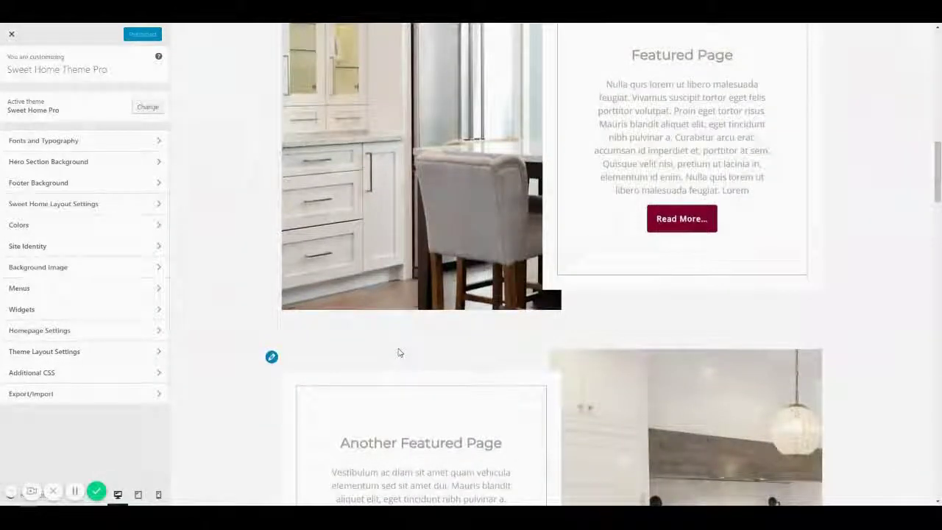
pyautogui.scroll(15, 398, 352)
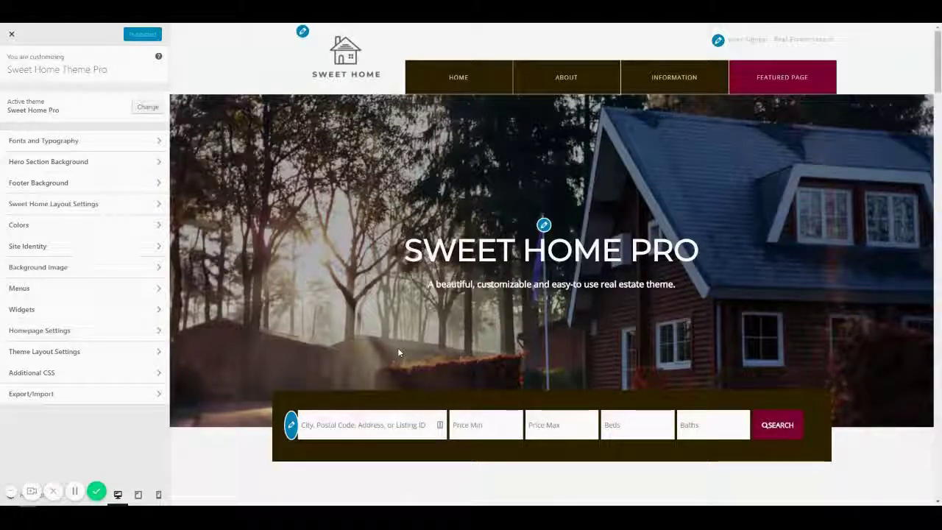
pyautogui.scroll(-1, 504, 259)
pyautogui.scroll(-10, 503, 258)
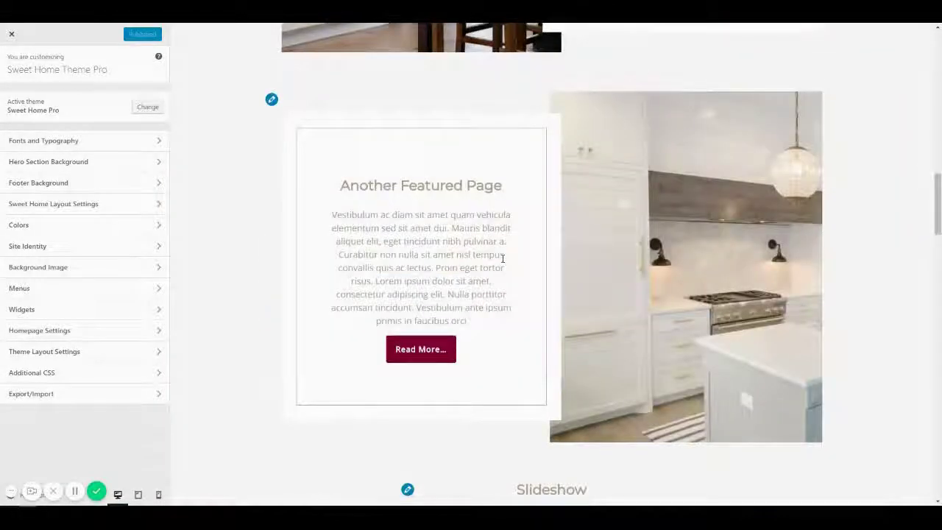
pyautogui.scroll(10, 504, 258)
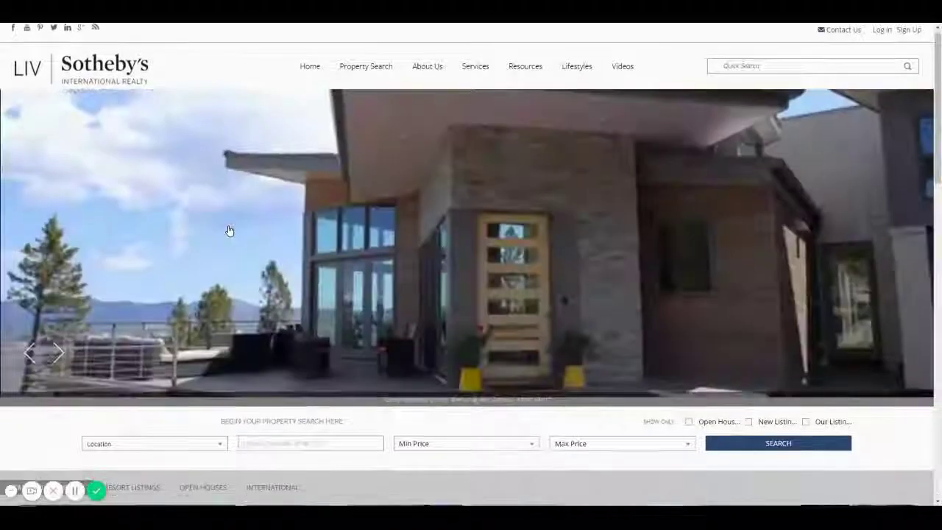
pyautogui.scroll(-2, 230, 231)
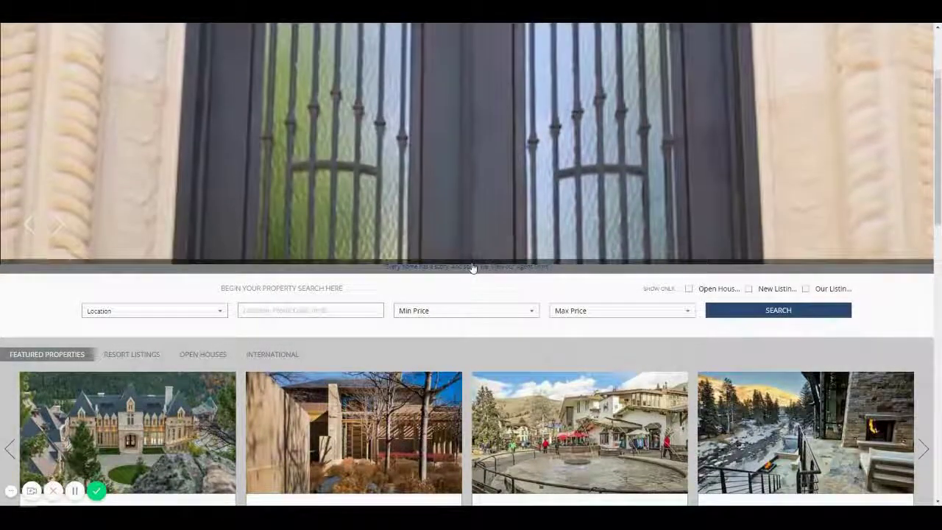
# Step: Leave the Customizer and return to the WordPress admin Dashboard
pyautogui.rightClick(134, 17)
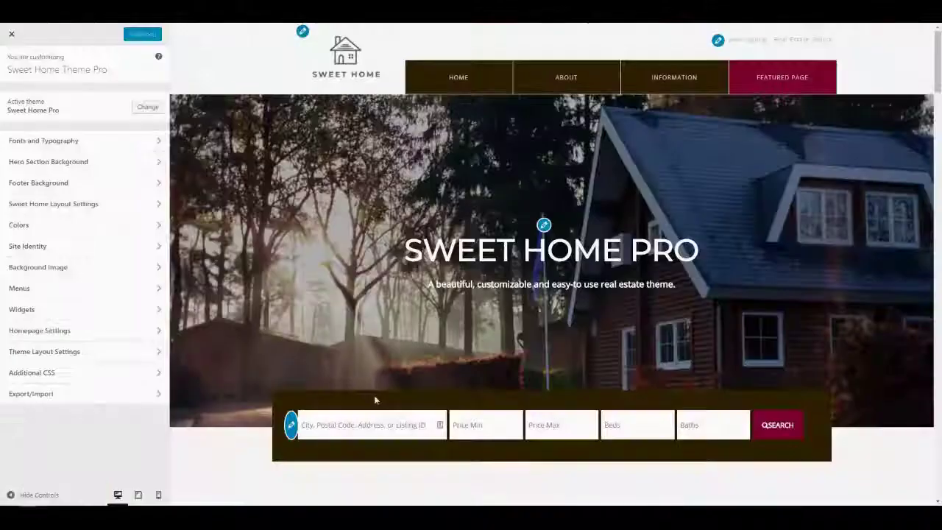
pyautogui.scroll(-5, 375, 400)
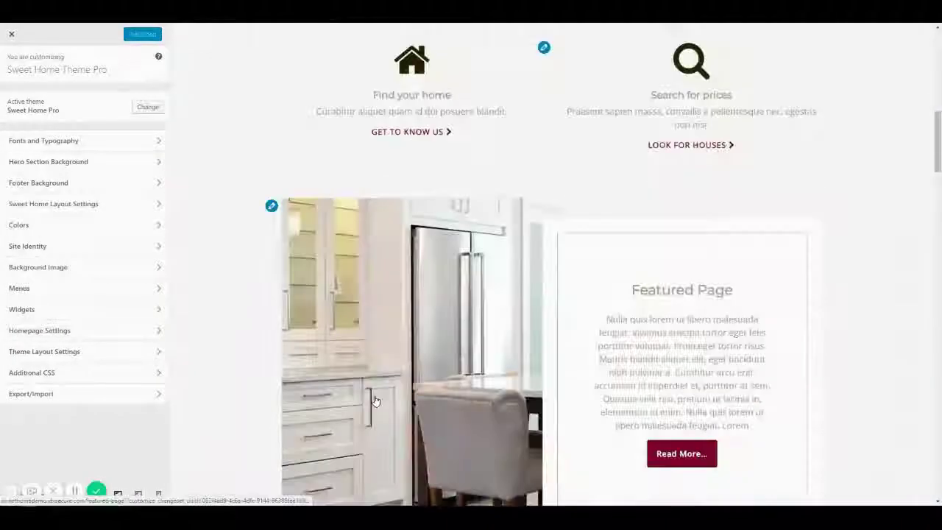
pyautogui.scroll(-6, 375, 401)
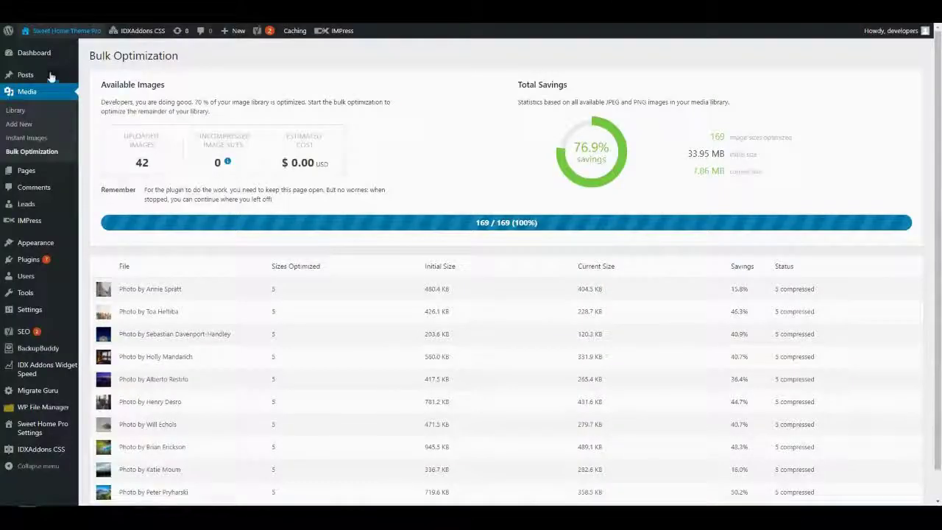
pyautogui.moveTo(33, 60)
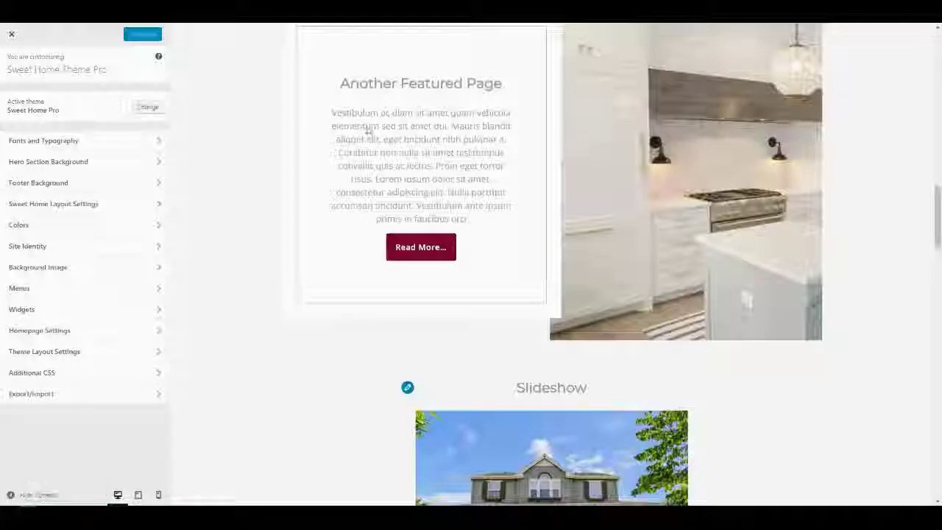
pyautogui.scroll(10, 407, 220)
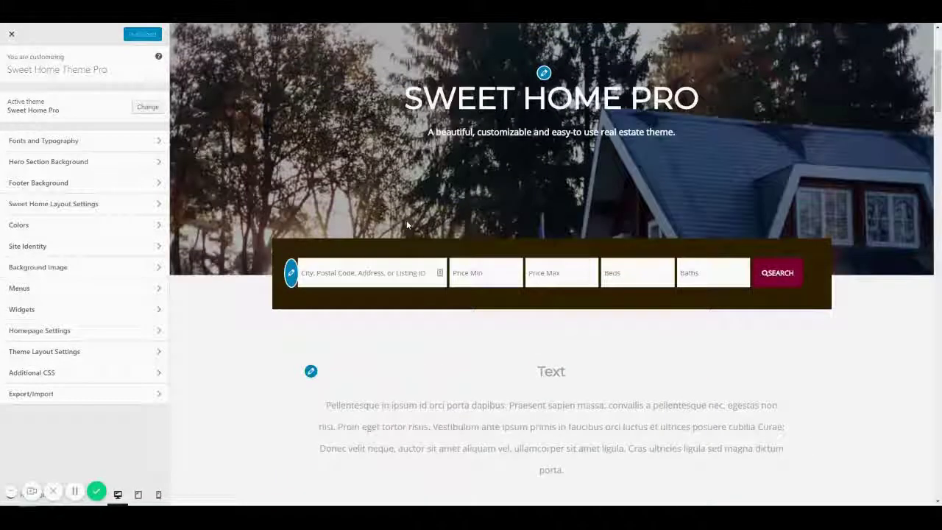
pyautogui.scroll(2, 406, 224)
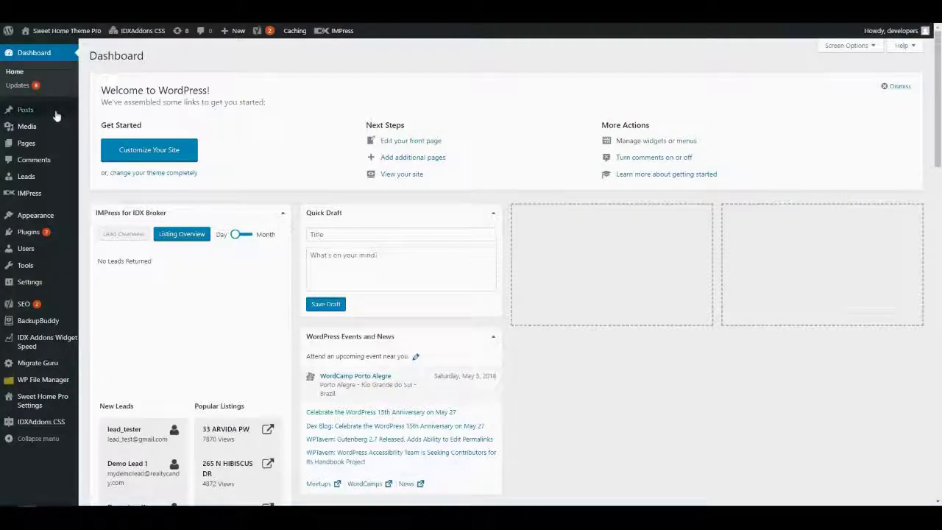
pyautogui.moveTo(64, 129)
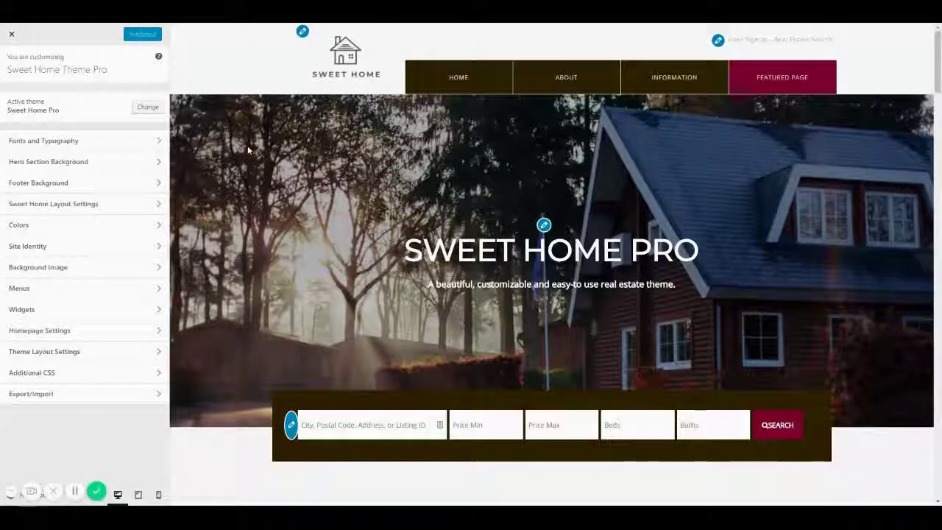
pyautogui.scroll(-4, 249, 150)
pyautogui.scroll(-15, 248, 150)
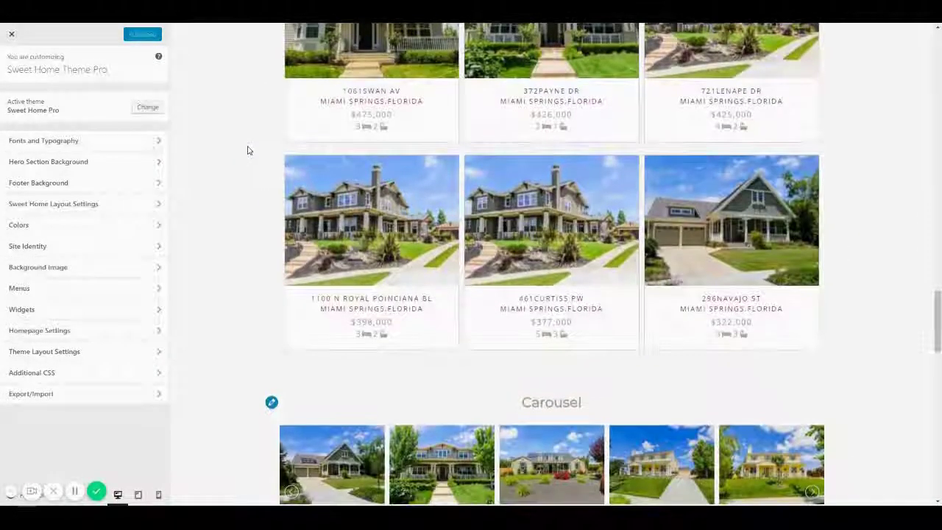
pyautogui.scroll(19, 248, 151)
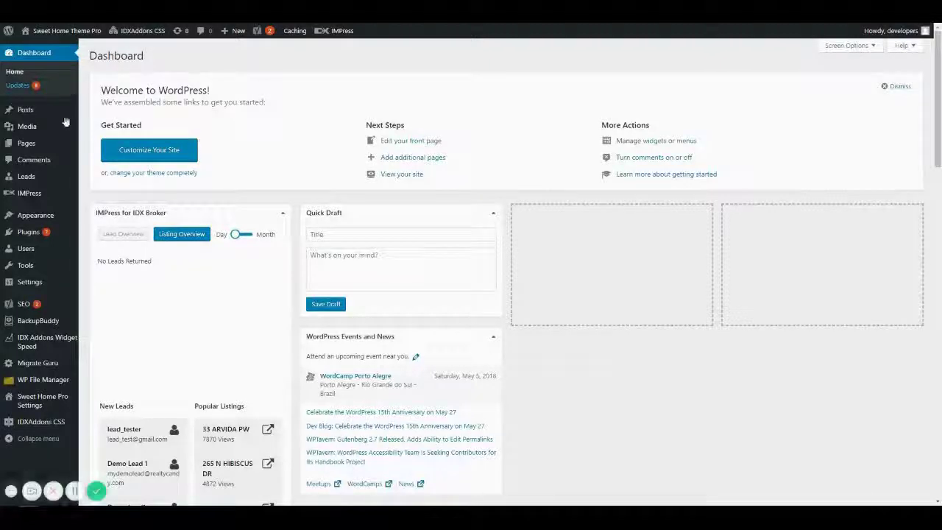
pyautogui.moveTo(63, 125)
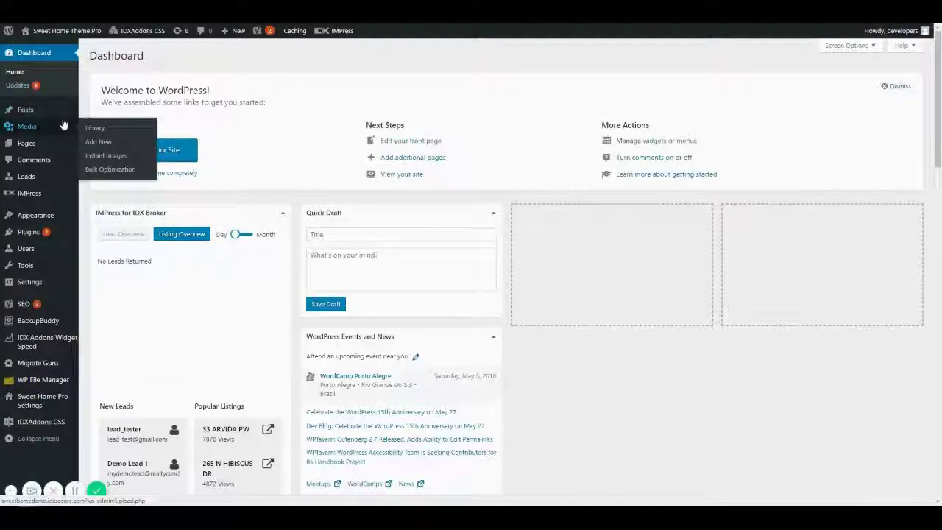
# Step: Open Media > Instant Images and move the Sotheby's hero slideshow back a few slides
pyautogui.click(99, 156)
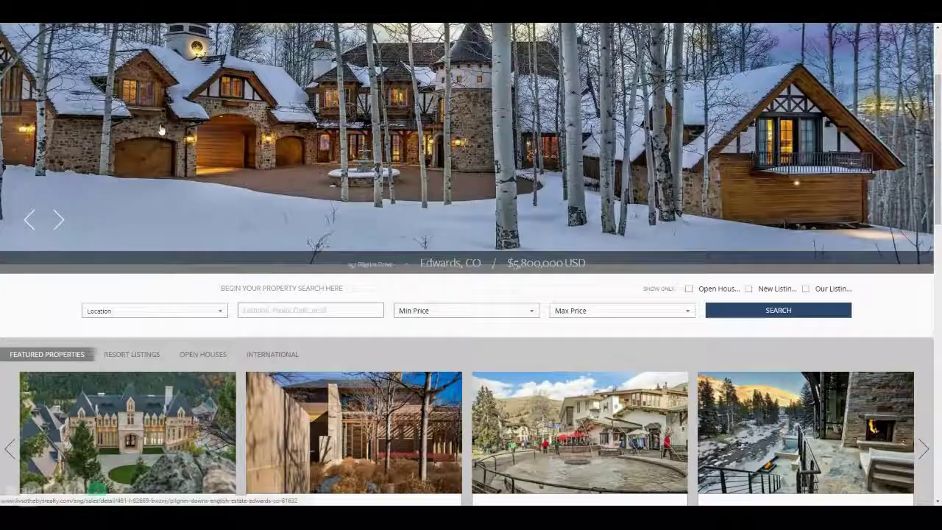
pyautogui.scroll(2, 161, 130)
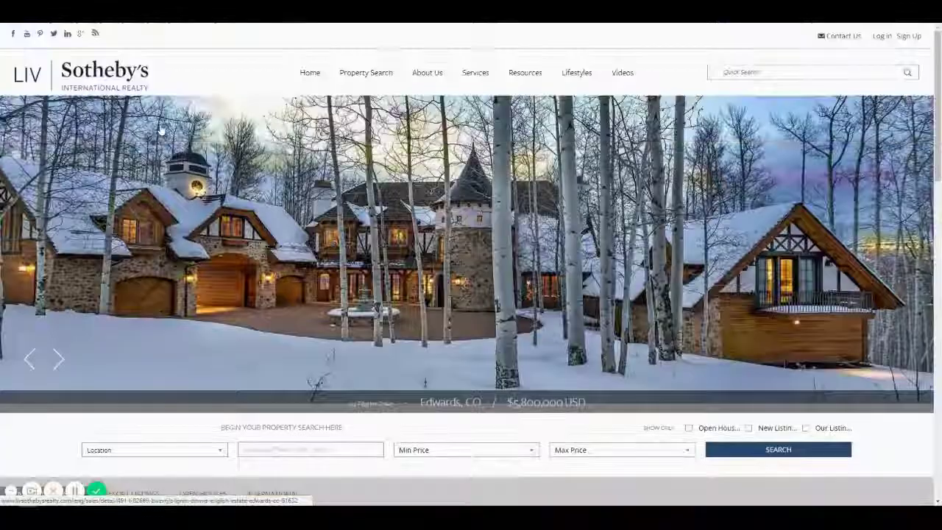
pyautogui.click(29, 361)
pyautogui.click(30, 368)
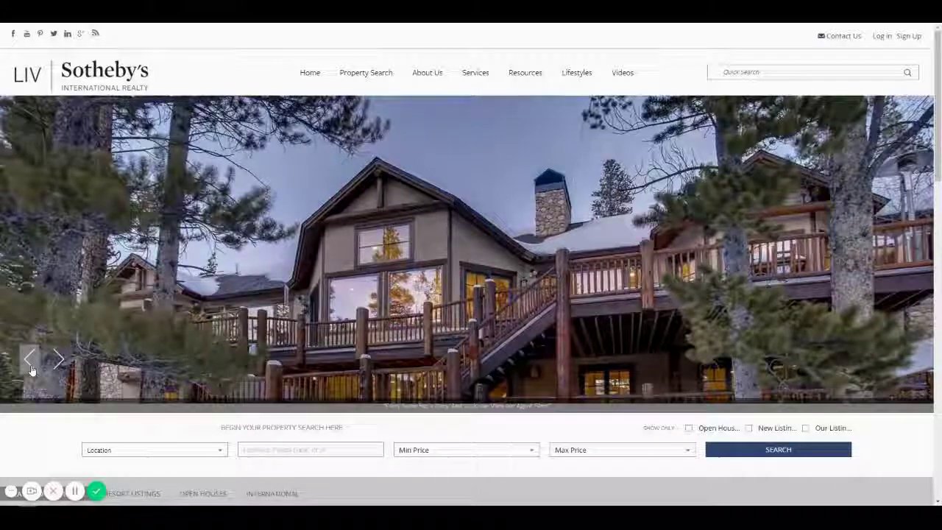
pyautogui.click(31, 368)
# Step: Step the slideshow back past Denver and Boulder to the Castle Rock, CO $2,295,000 listing
pyautogui.click(31, 368)
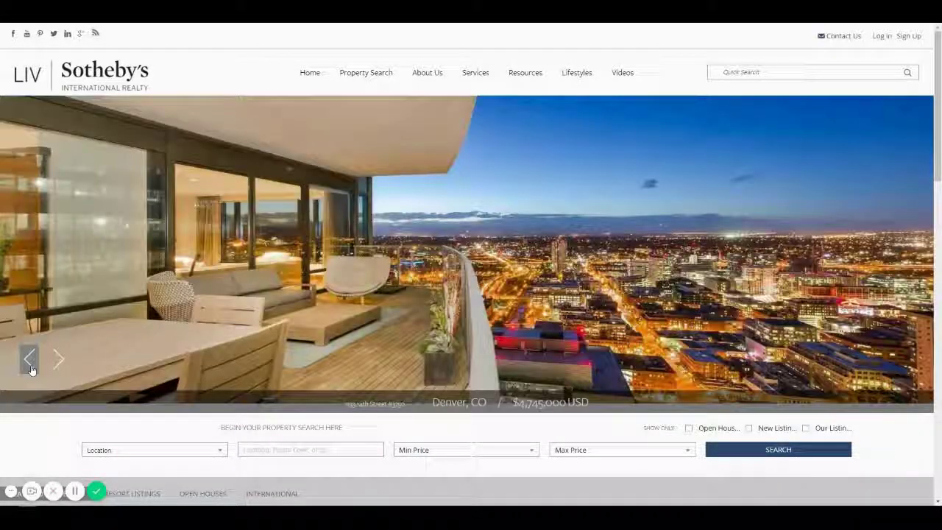
pyautogui.click(31, 368)
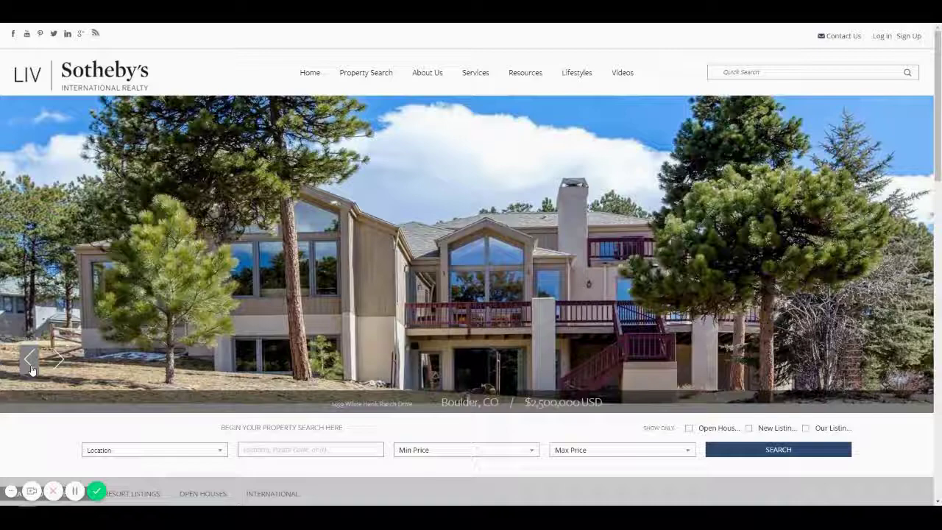
pyautogui.click(31, 368)
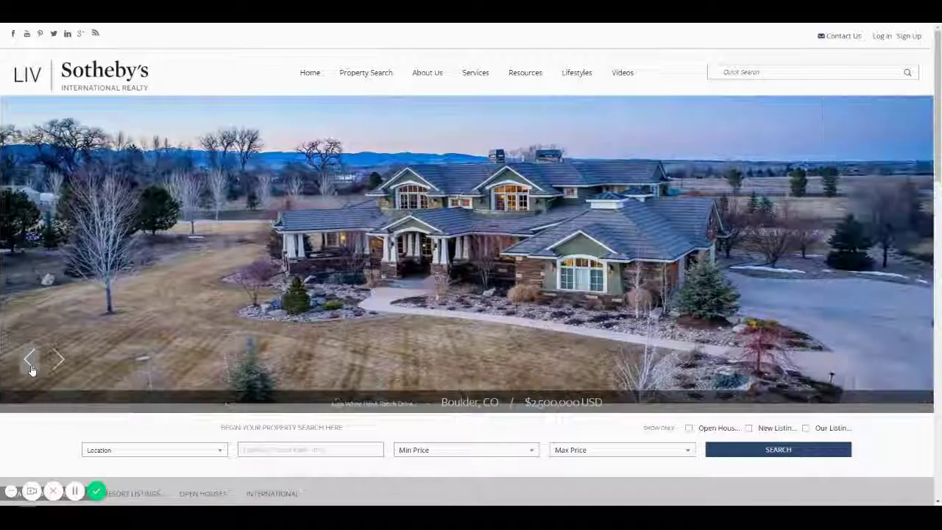
pyautogui.click(31, 368)
pyautogui.scroll(-7, 234, 365)
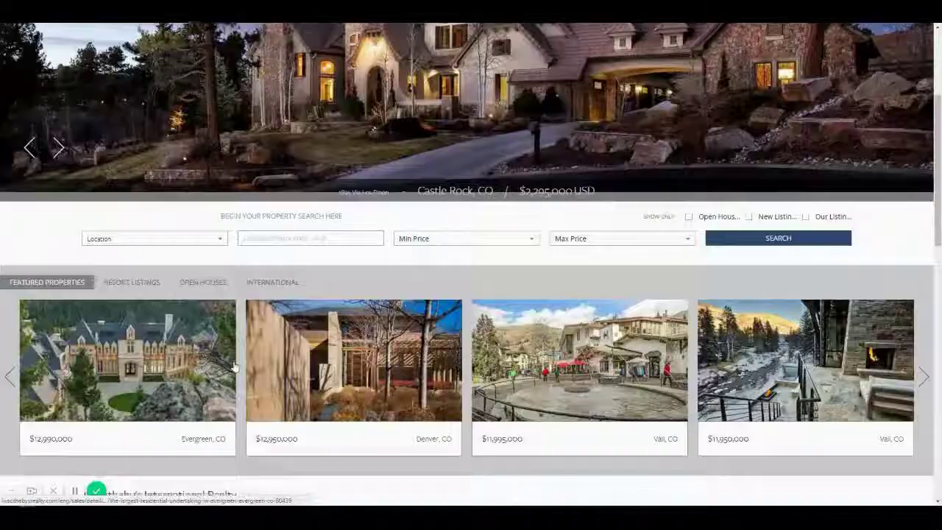
pyautogui.scroll(1, 234, 366)
pyautogui.scroll(6, 234, 365)
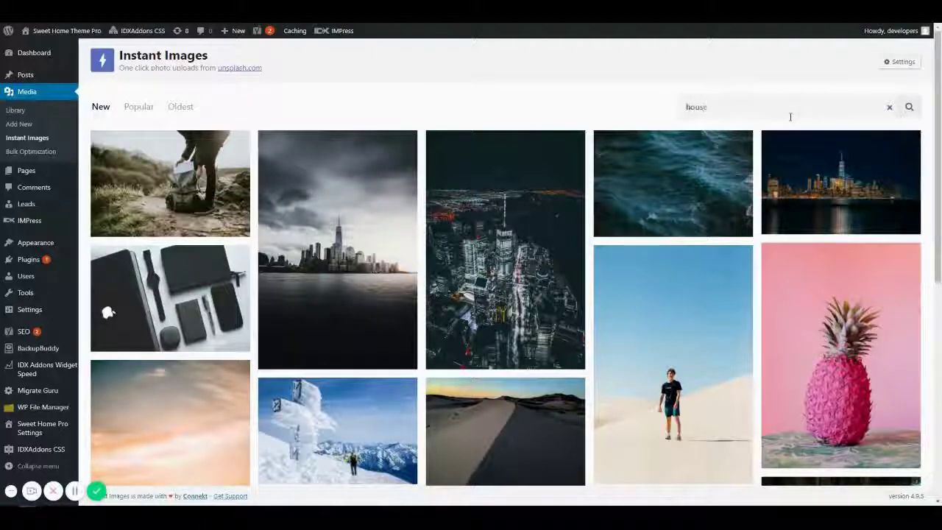
# Step: Search Instant Images for 'house' and upload the rooftops-at-dusk and long kitchen photos
pyautogui.press('Return')
pyautogui.scroll(-5, 672, 147)
pyautogui.click(673, 132)
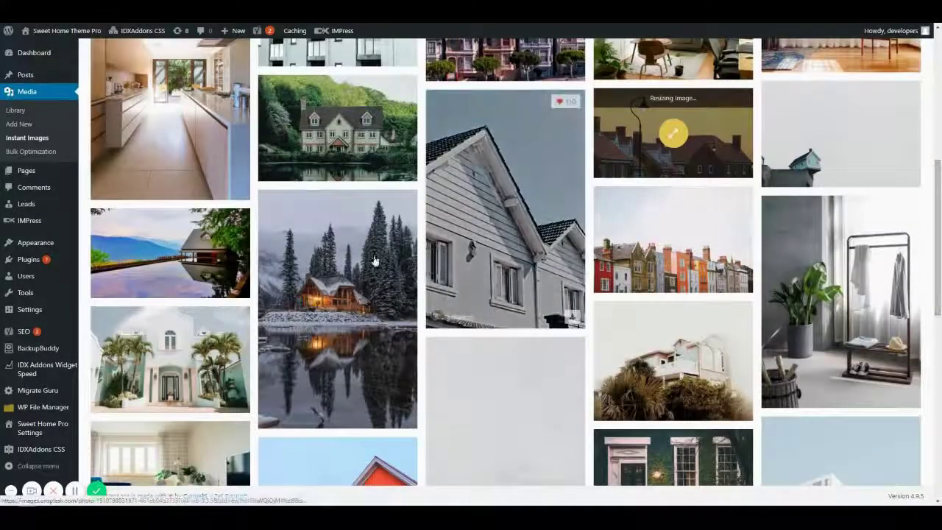
pyautogui.scroll(-1, 294, 234)
pyautogui.scroll(3, 195, 271)
pyautogui.click(195, 271)
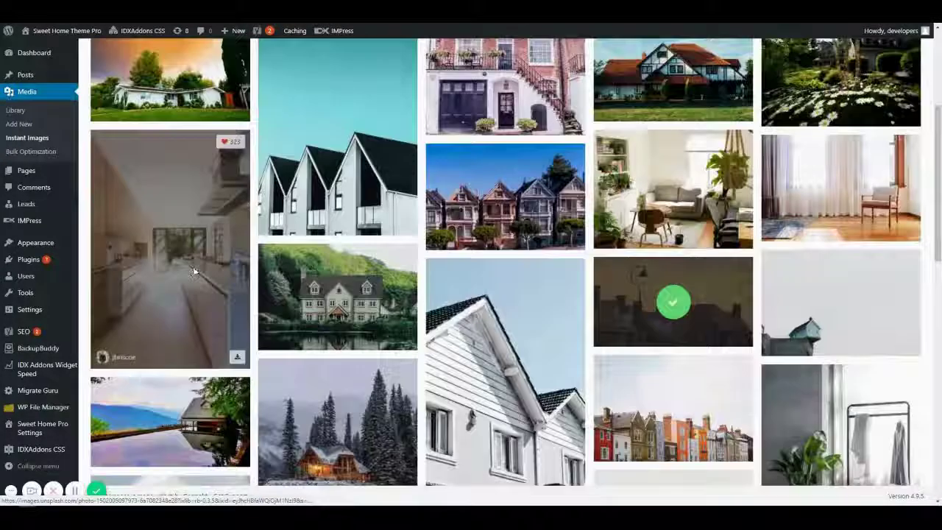
# Step: Upload the aerial houses photo and the Victorian house photo to the media library
pyautogui.scroll(-10, 842, 151)
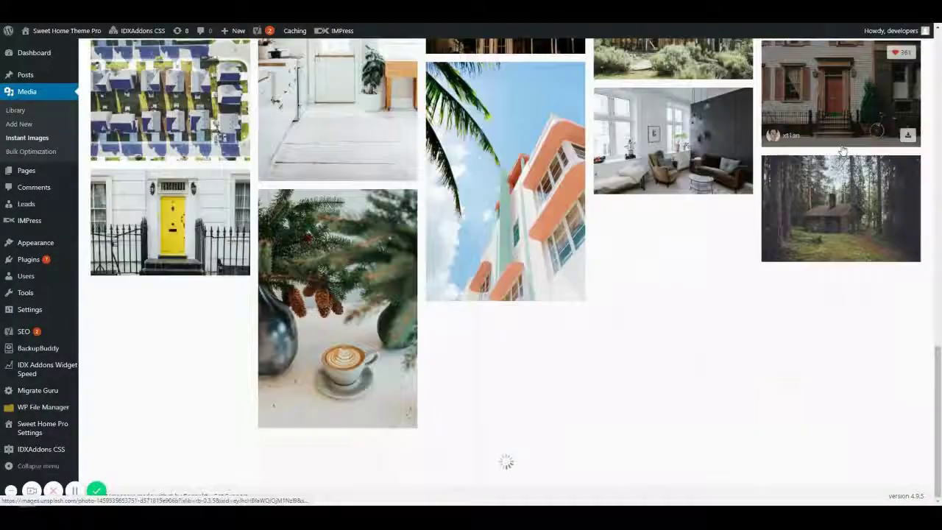
pyautogui.scroll(1, 221, 191)
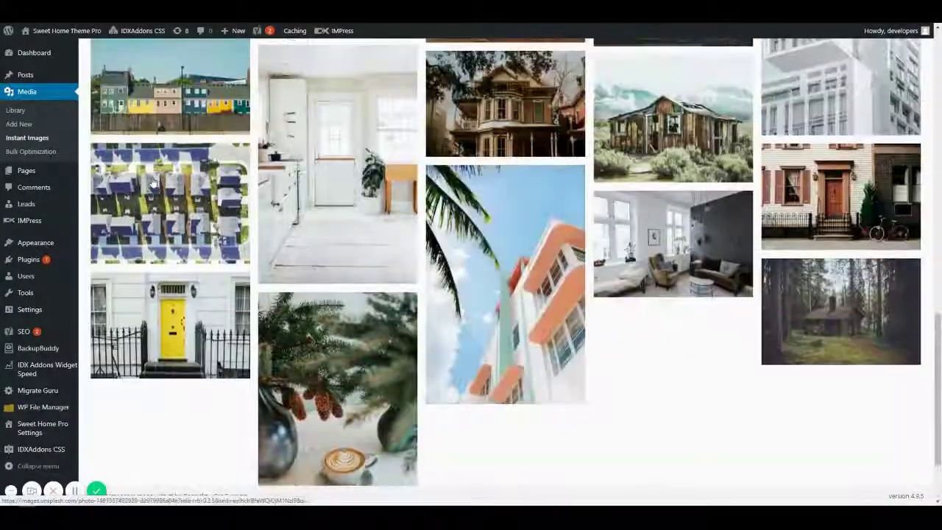
pyautogui.click(152, 181)
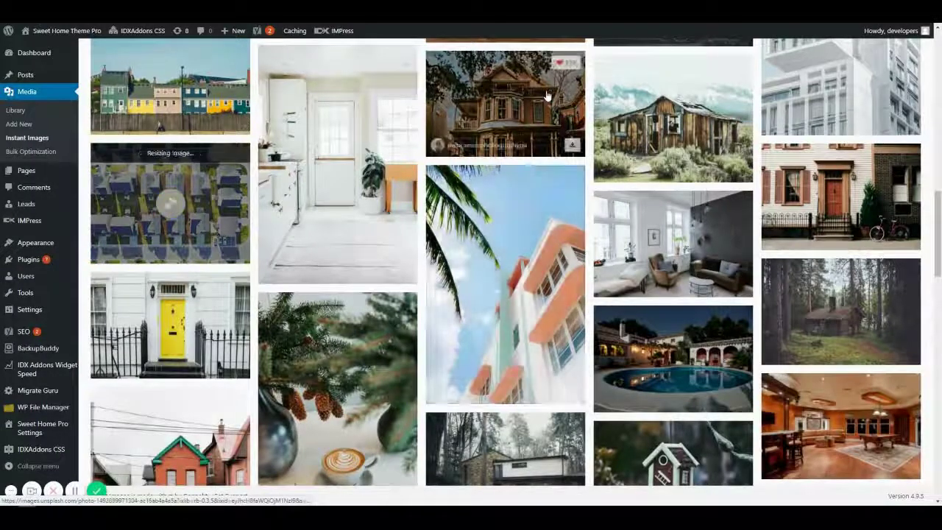
pyautogui.click(546, 90)
pyautogui.scroll(-3, 728, 304)
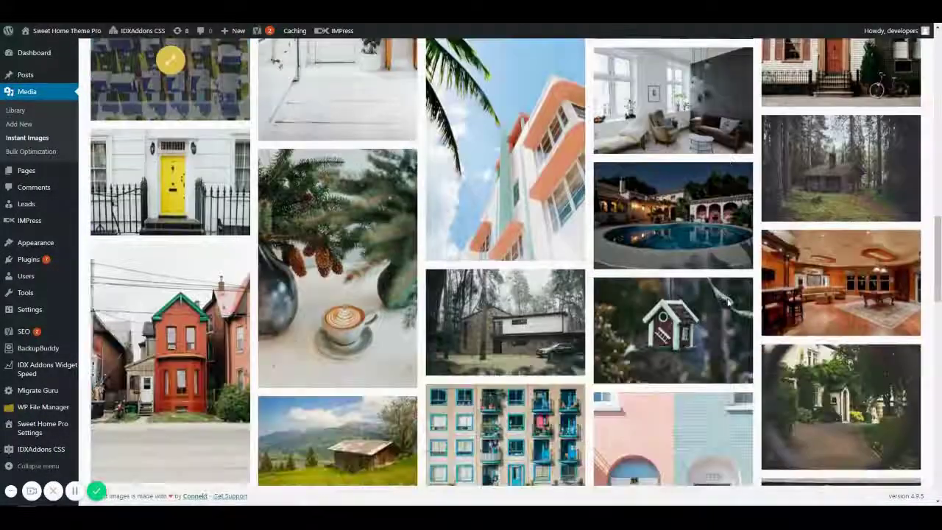
pyautogui.scroll(6, 727, 304)
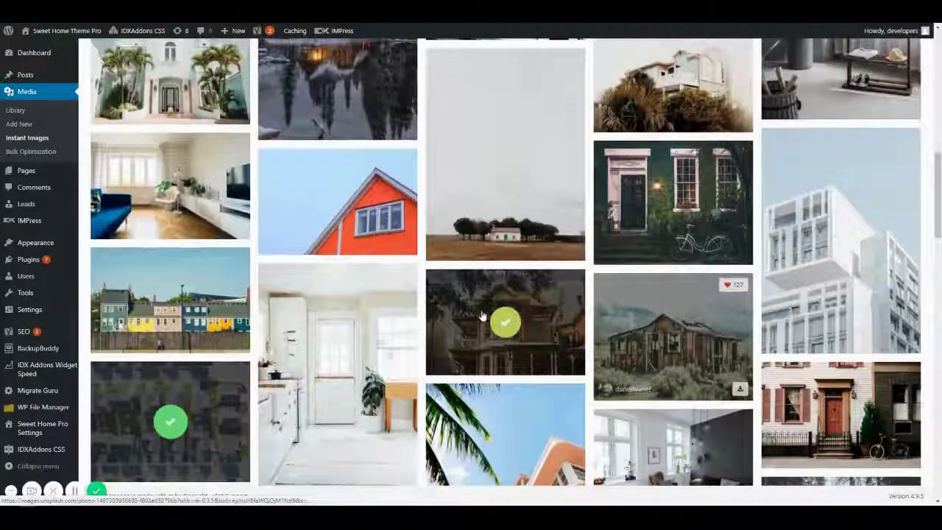
pyautogui.scroll(10, 526, 311)
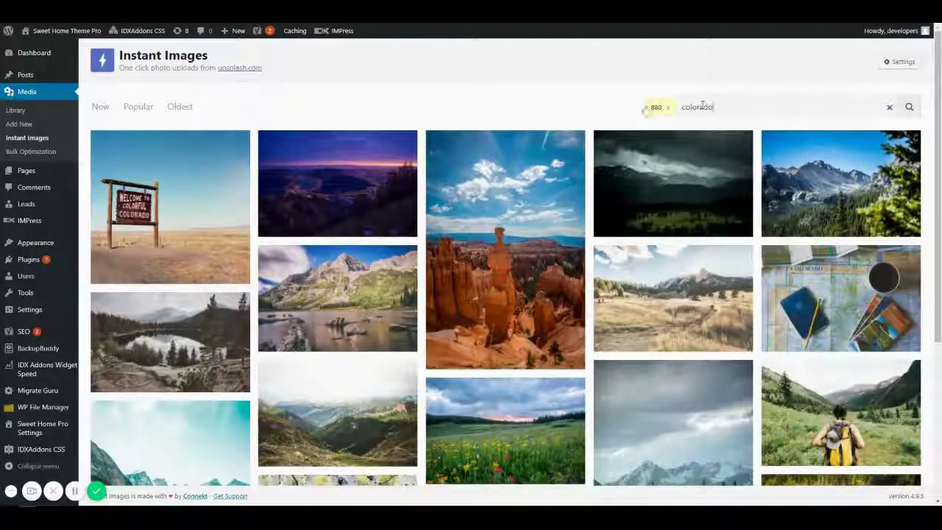
# Step: Download the mountain-lake, canyon and mountain valley photos into the media library
pyautogui.click(320, 296)
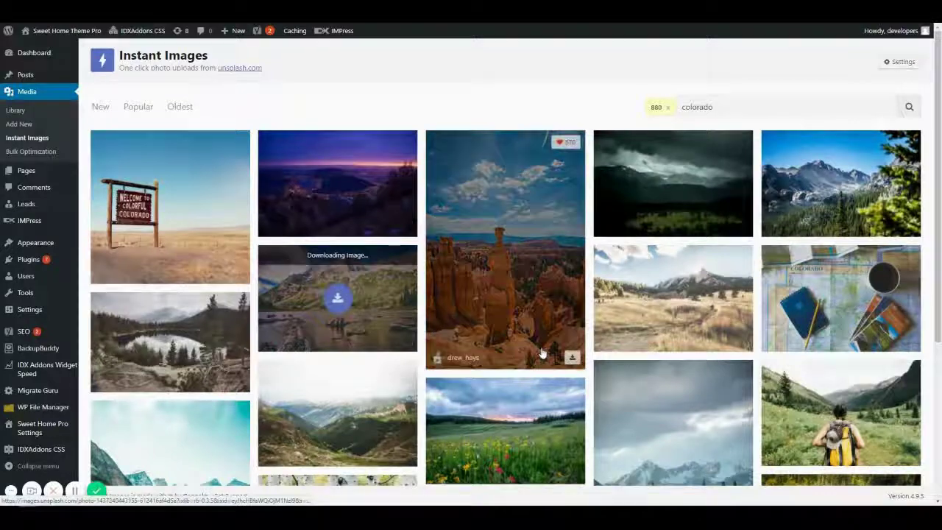
pyautogui.scroll(-3, 358, 204)
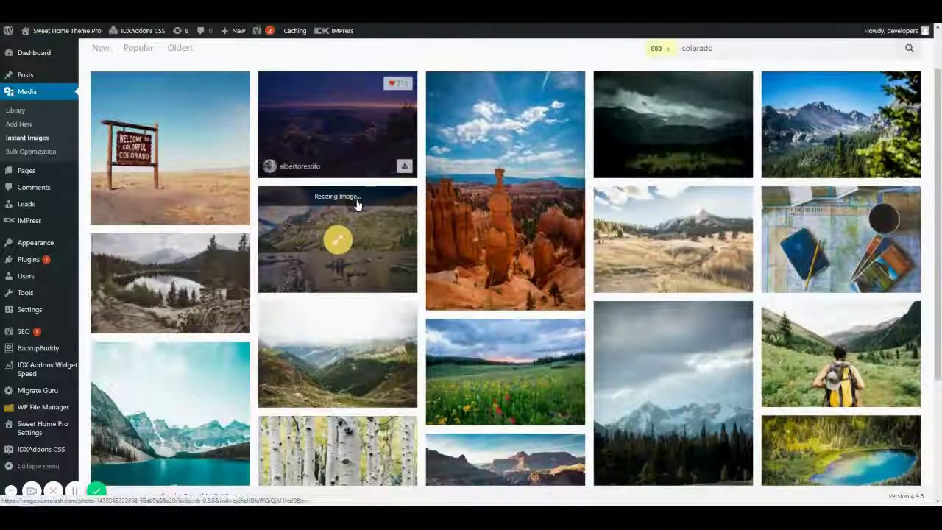
pyautogui.scroll(-2, 498, 209)
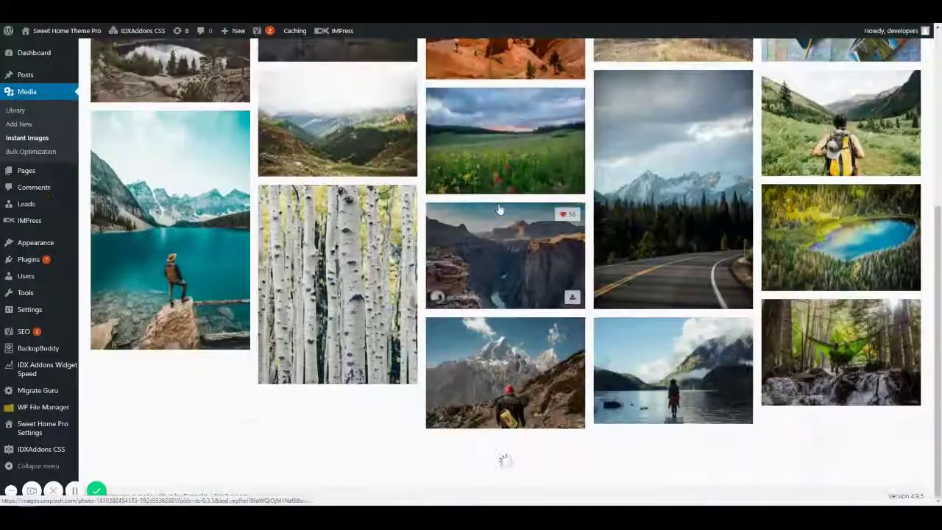
pyautogui.click(515, 259)
pyautogui.click(359, 151)
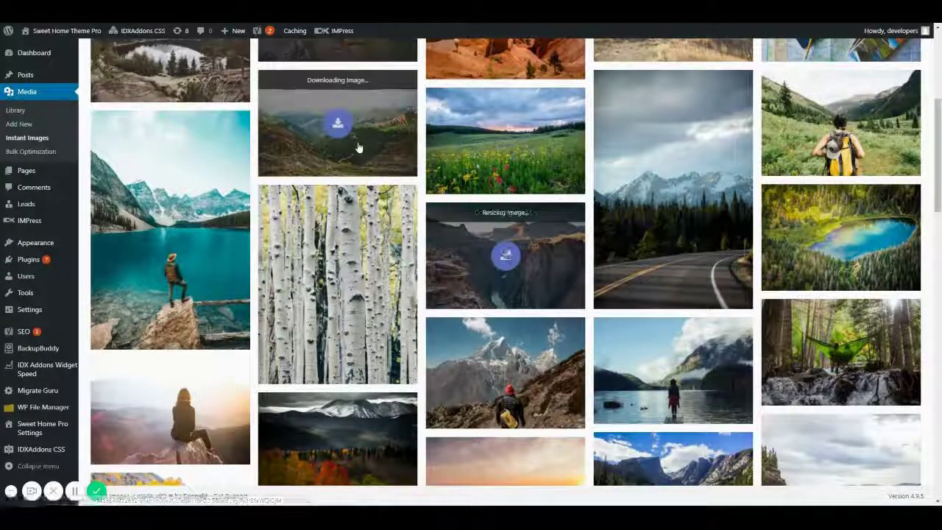
# Step: Download the mountain road photo and a second canyon photo
pyautogui.scroll(-2, 476, 247)
pyautogui.scroll(-1, 493, 213)
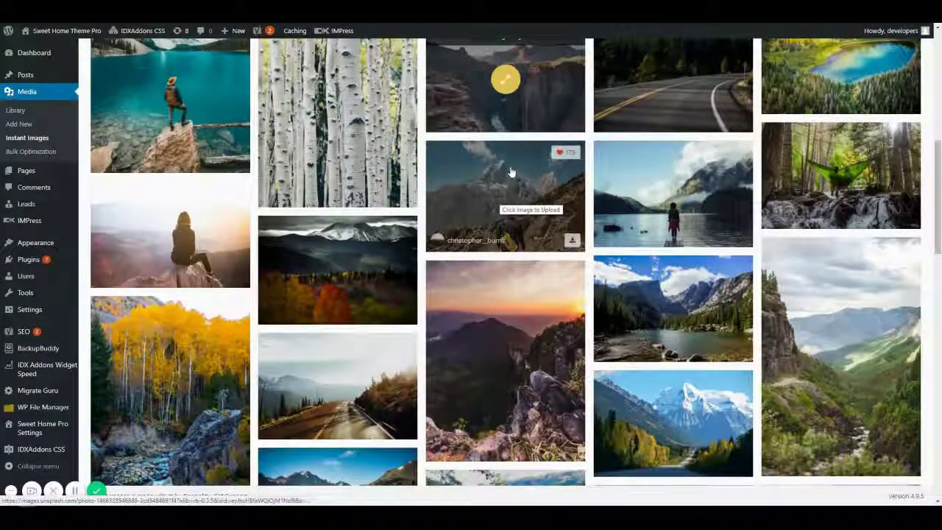
pyautogui.scroll(-2, 511, 170)
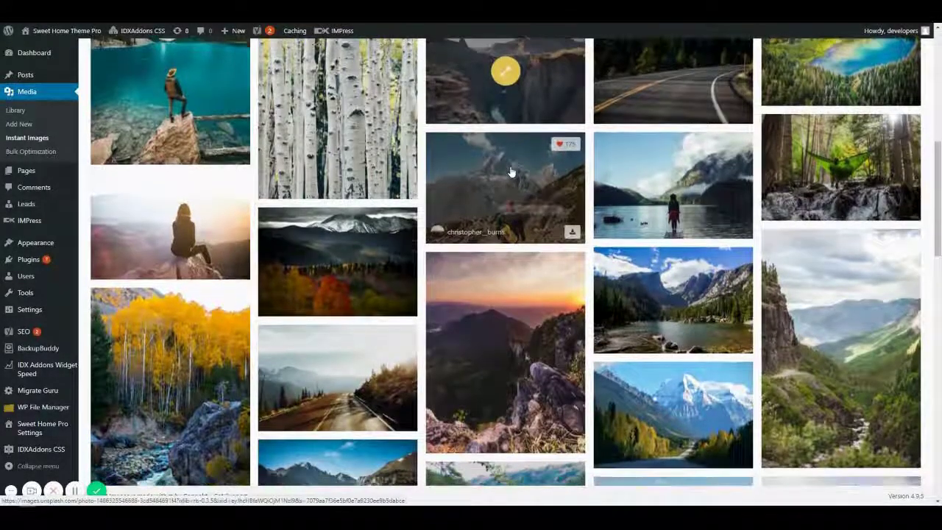
pyautogui.click(294, 272)
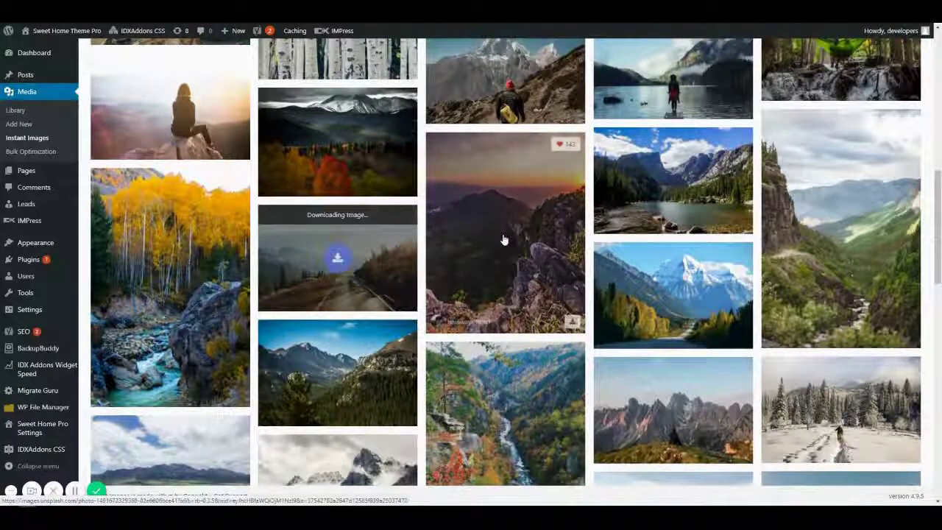
pyautogui.scroll(-4, 504, 238)
pyautogui.scroll(-1, 505, 240)
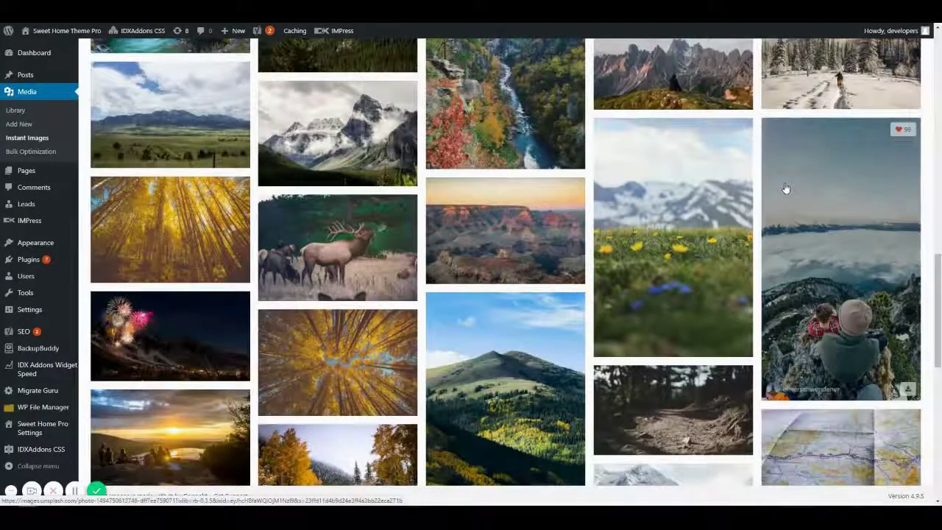
pyautogui.click(478, 230)
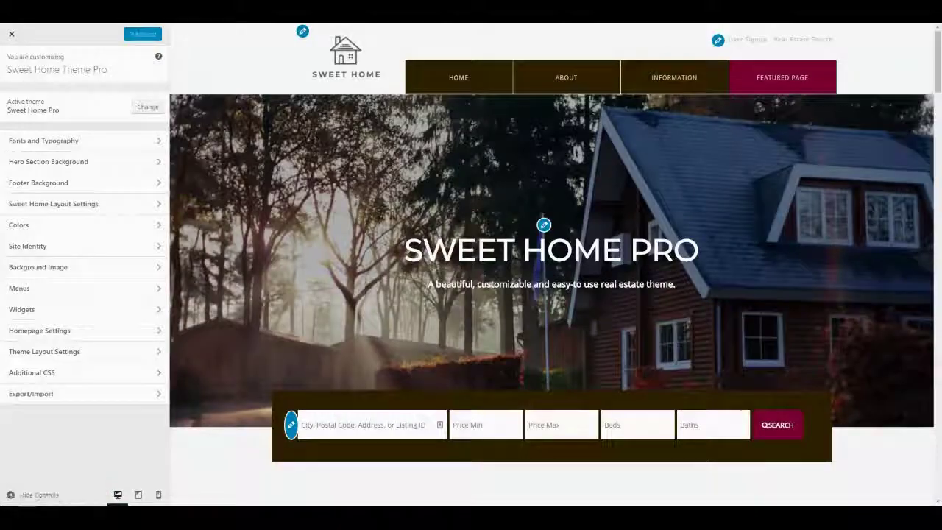
# Step: Open the Customizer's Colors section and sample Sotheby's colours with the ColorZilla eyedropper
pyautogui.click(76, 224)
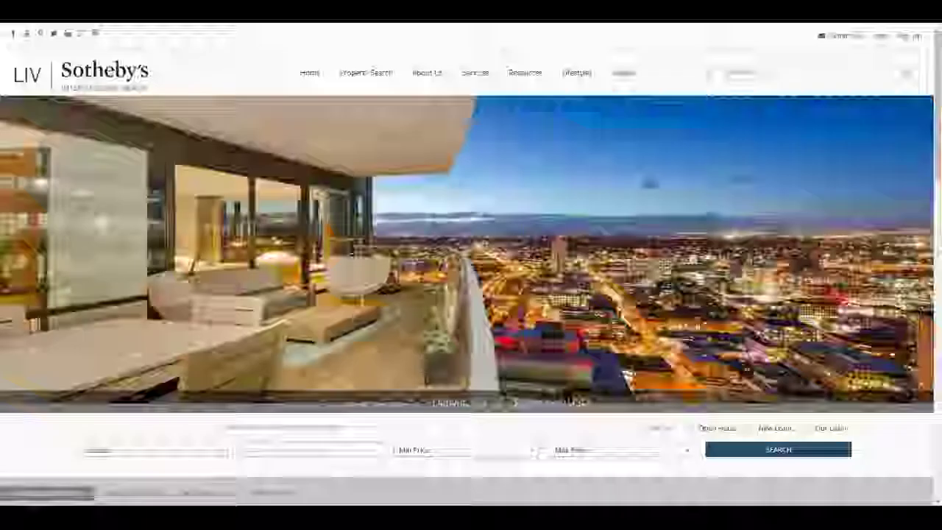
pyautogui.scroll(-1, 681, 314)
pyautogui.scroll(-15, 681, 315)
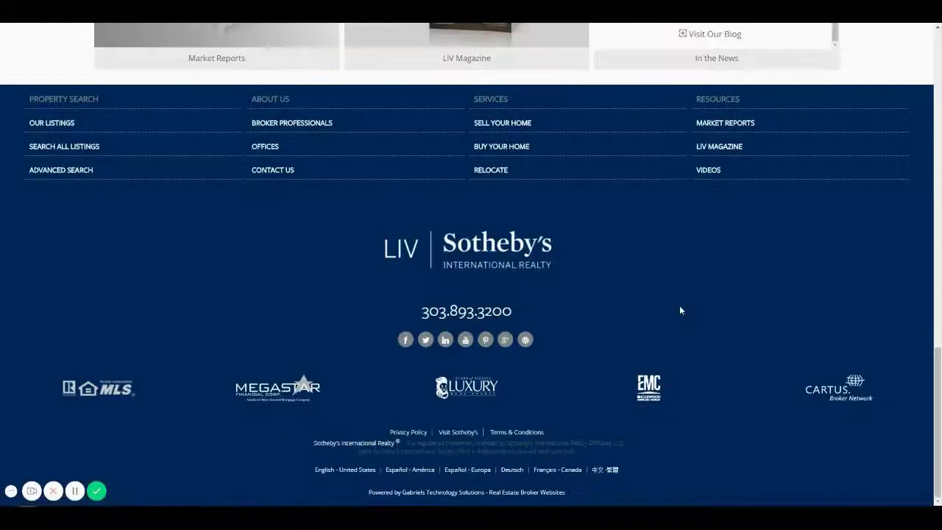
pyautogui.click(817, 14)
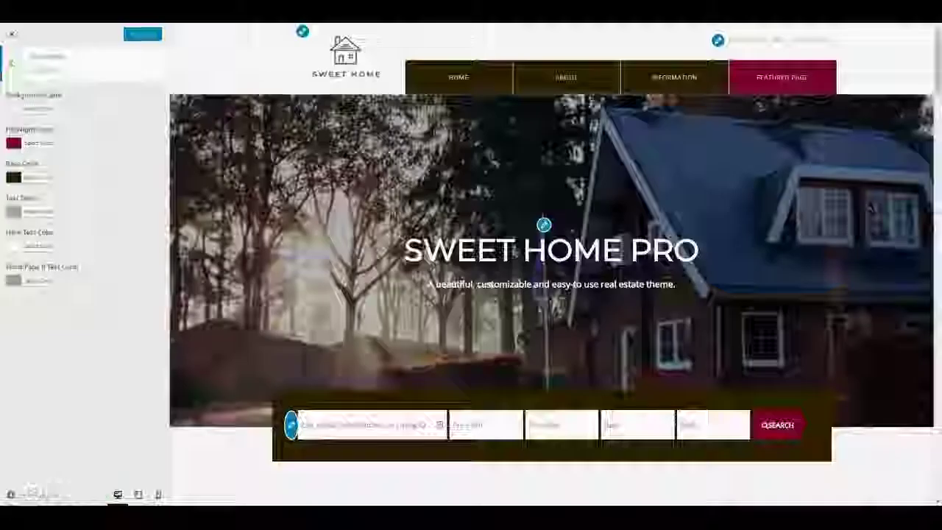
pyautogui.hotkey('alt', 'Tab')
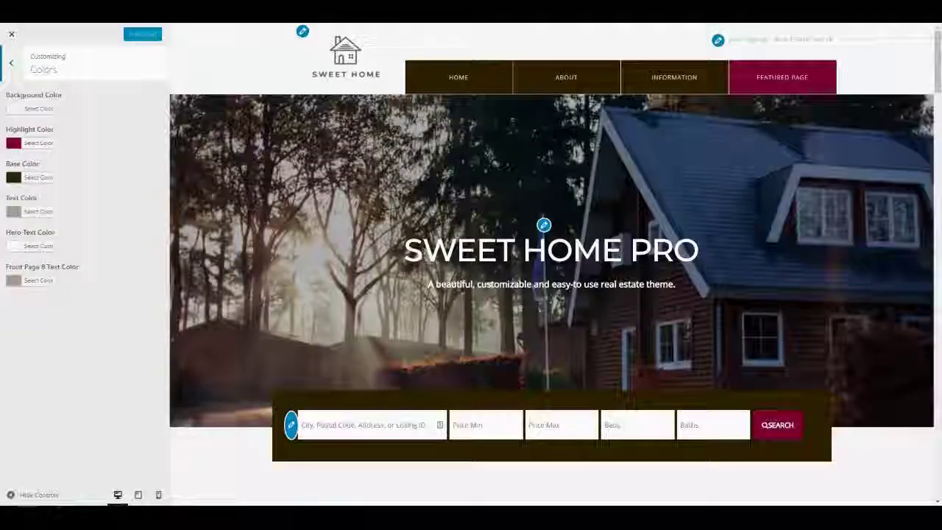
# Step: Set Highlight Color to navy, turning the Featured Page tab and Search button navy
pyautogui.click(37, 144)
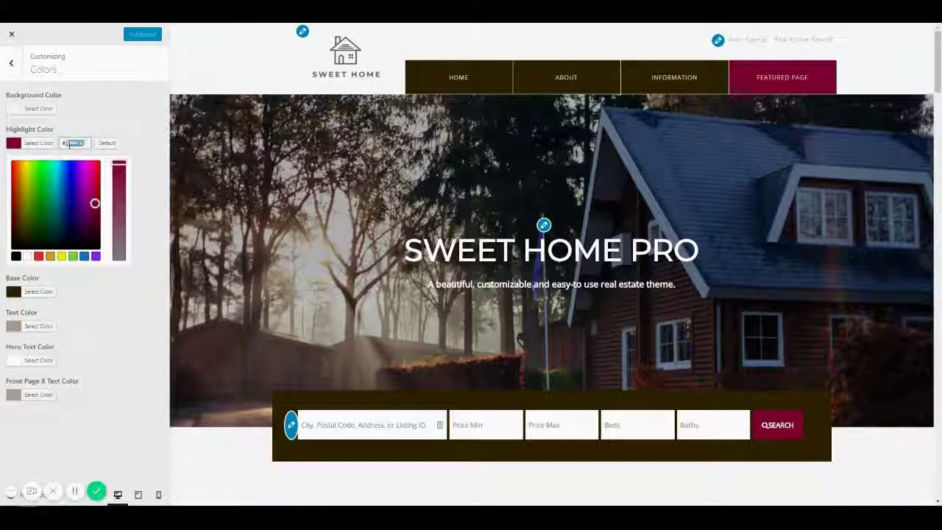
pyautogui.click(136, 94)
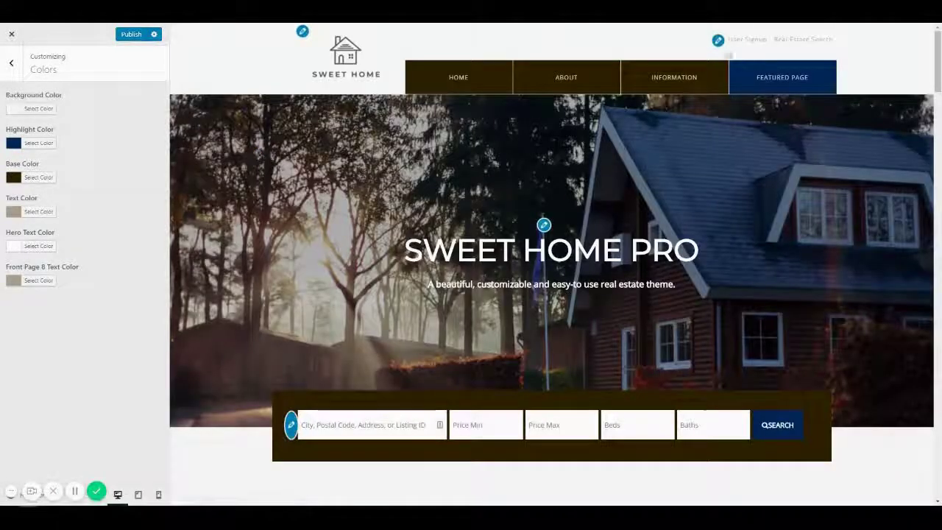
pyautogui.moveTo(836, 82)
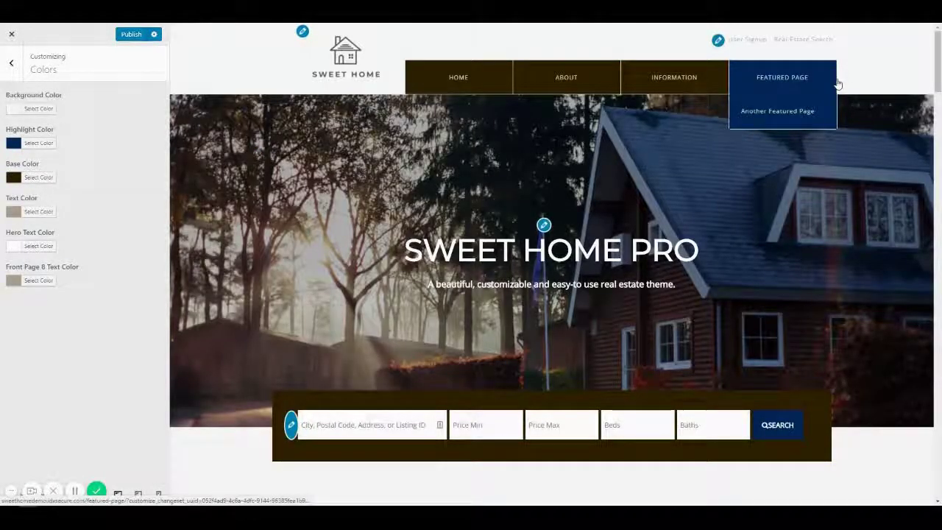
pyautogui.scroll(-2, 803, 269)
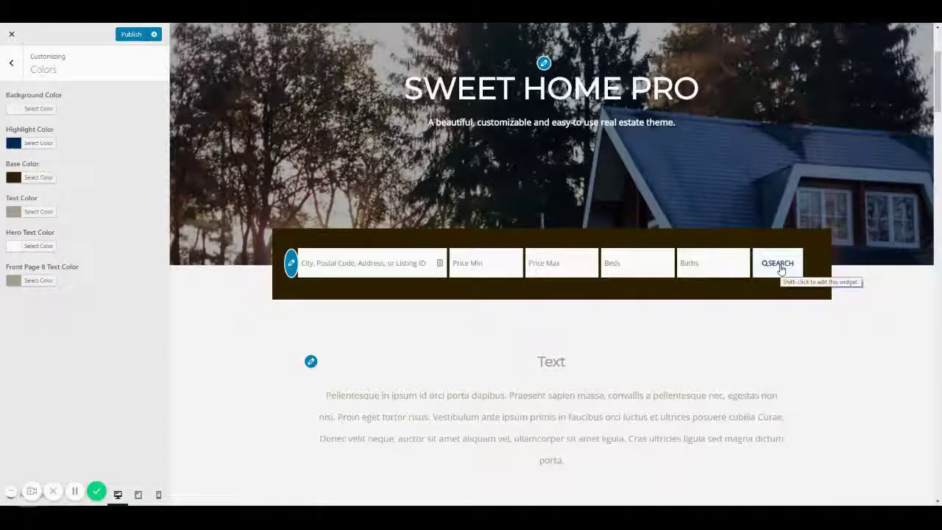
pyautogui.scroll(-15, 782, 269)
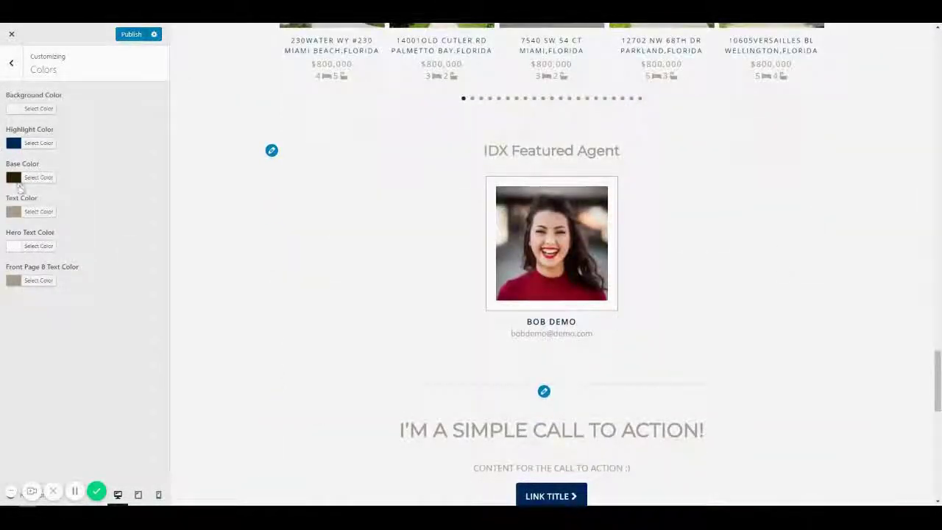
# Step: Change Base Color in its picker, first to black, then to a mid grey
pyautogui.click(38, 178)
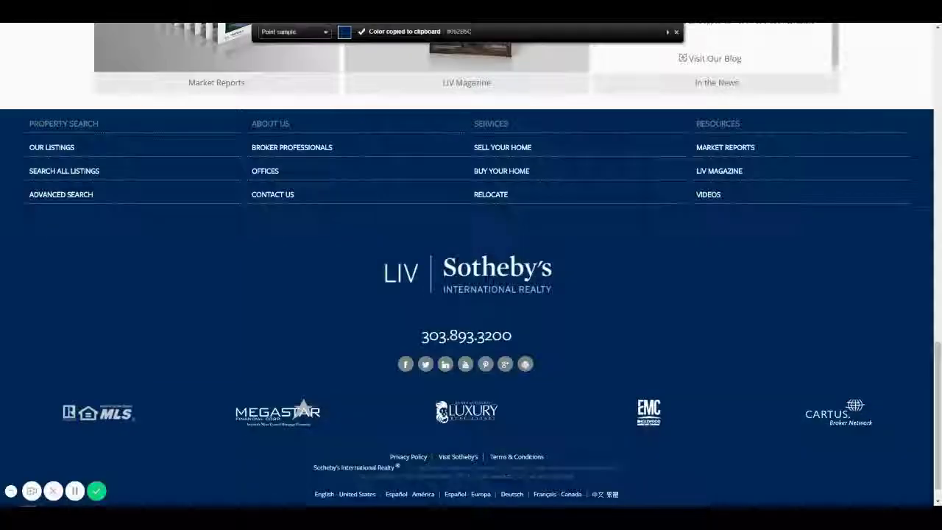
pyautogui.scroll(-1, 239, 184)
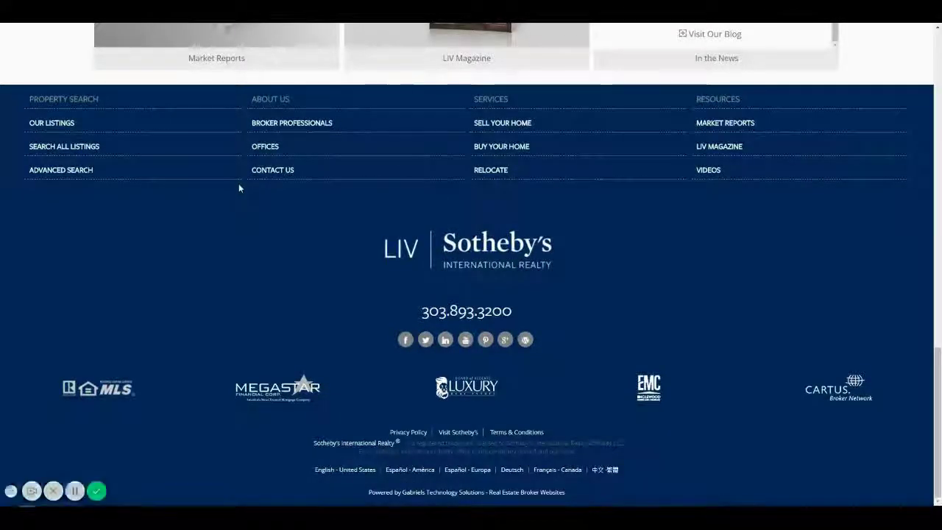
pyautogui.scroll(10, 238, 188)
pyautogui.scroll(5, 238, 188)
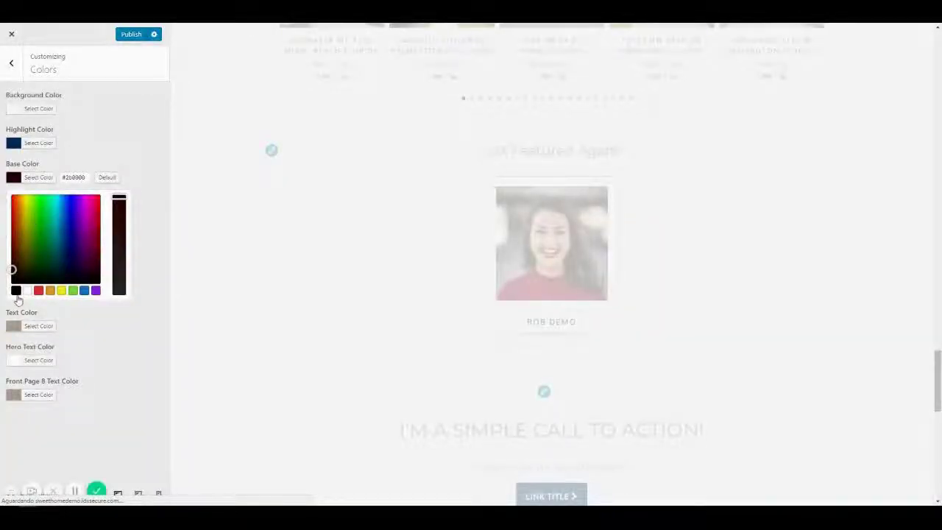
pyautogui.click(16, 290)
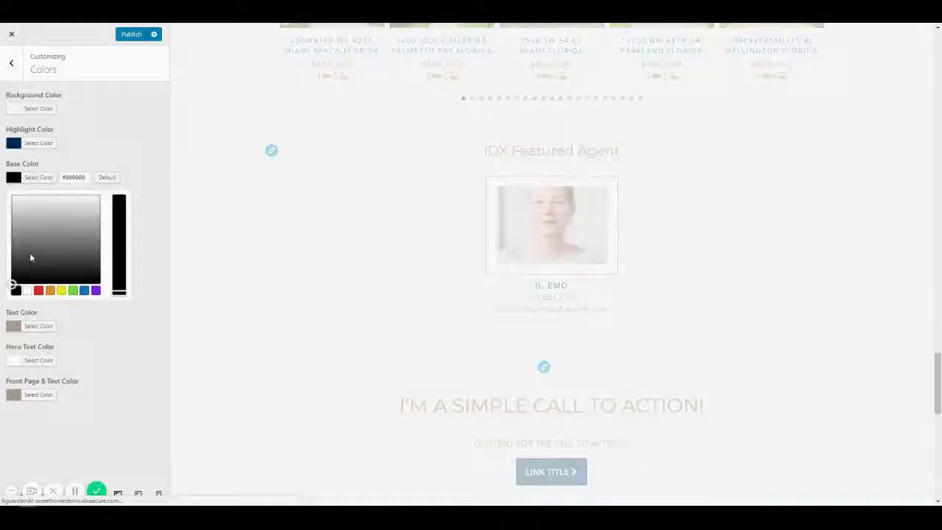
pyautogui.click(12, 238)
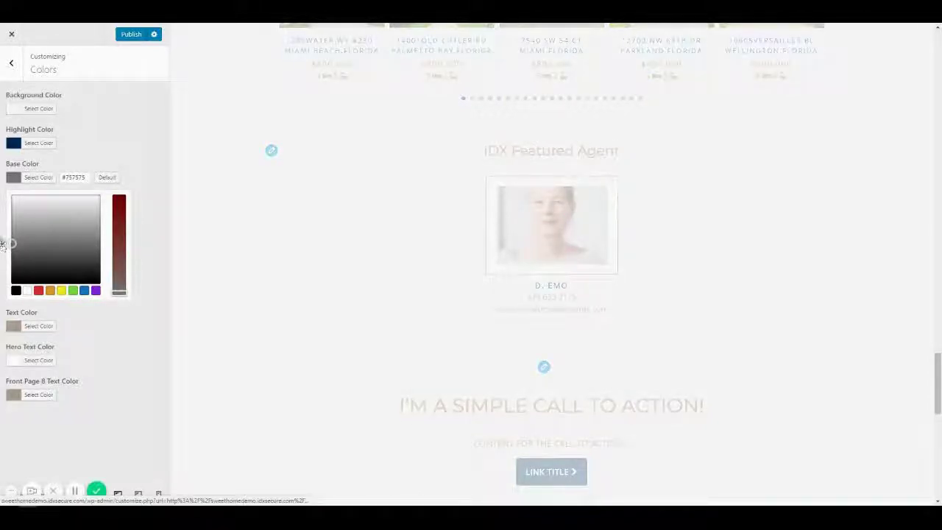
pyautogui.click(3, 247)
# Step: Adjust Base Color to the slightly lighter grey #636363
pyautogui.scroll(10, 411, 320)
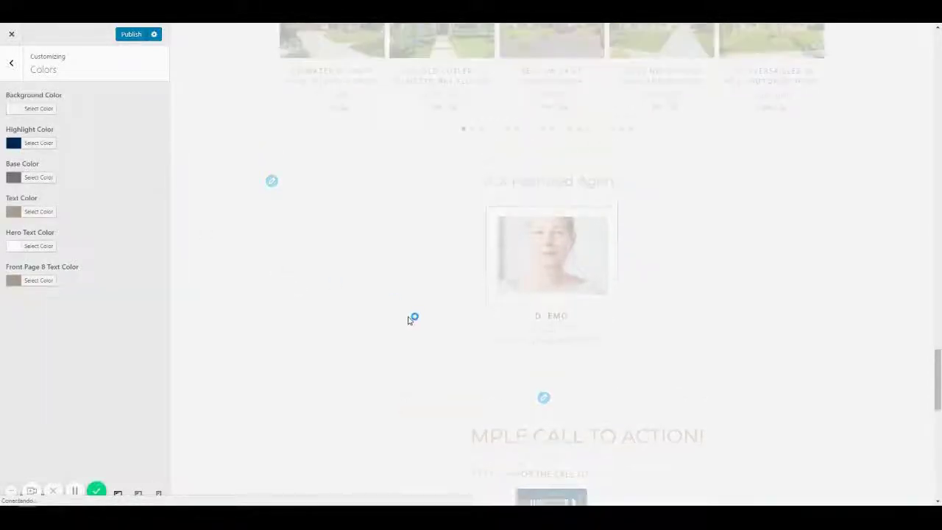
pyautogui.scroll(4, 411, 320)
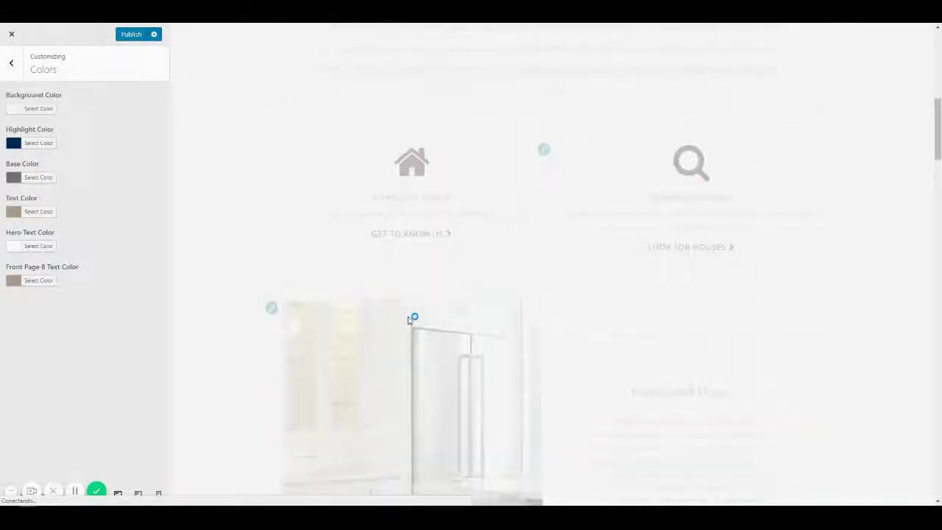
pyautogui.scroll(3, 411, 320)
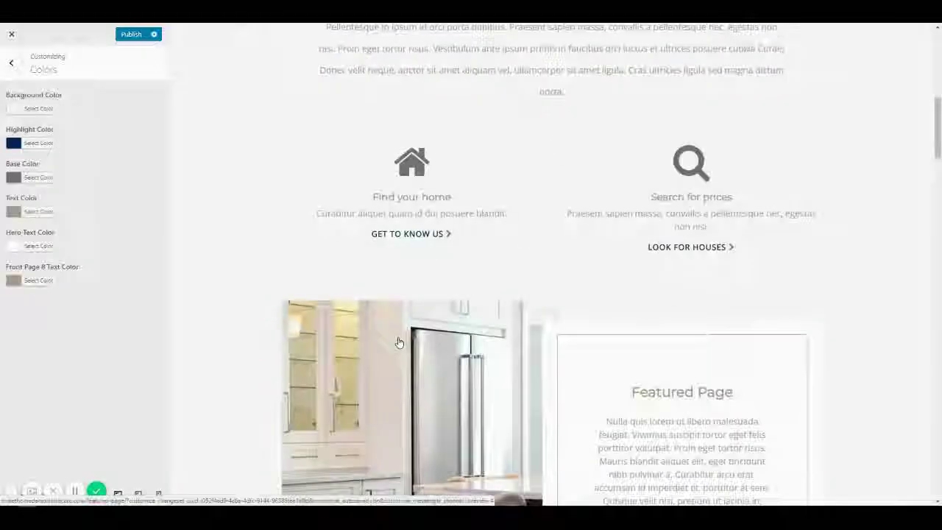
pyautogui.scroll(2, 400, 341)
pyautogui.scroll(5, 400, 341)
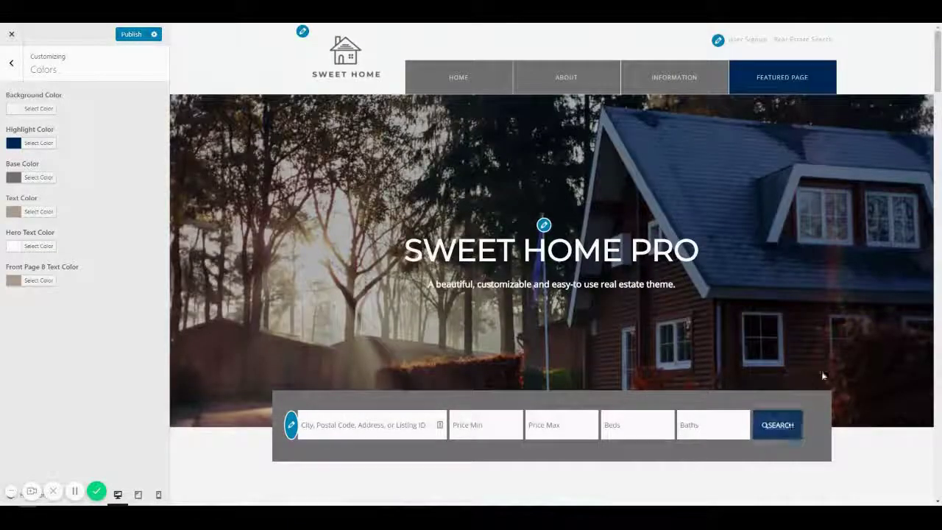
pyautogui.click(21, 181)
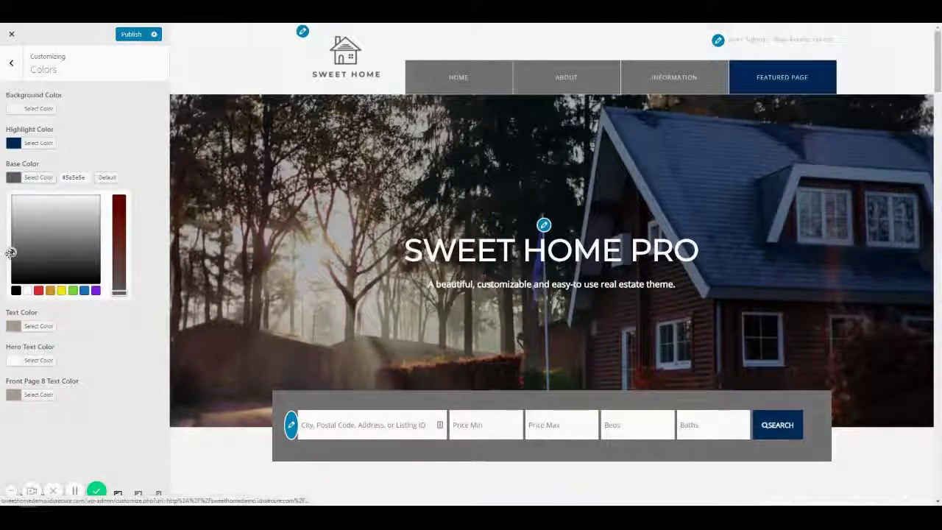
pyautogui.moveTo(11, 252); pyautogui.dragTo(11, 250)
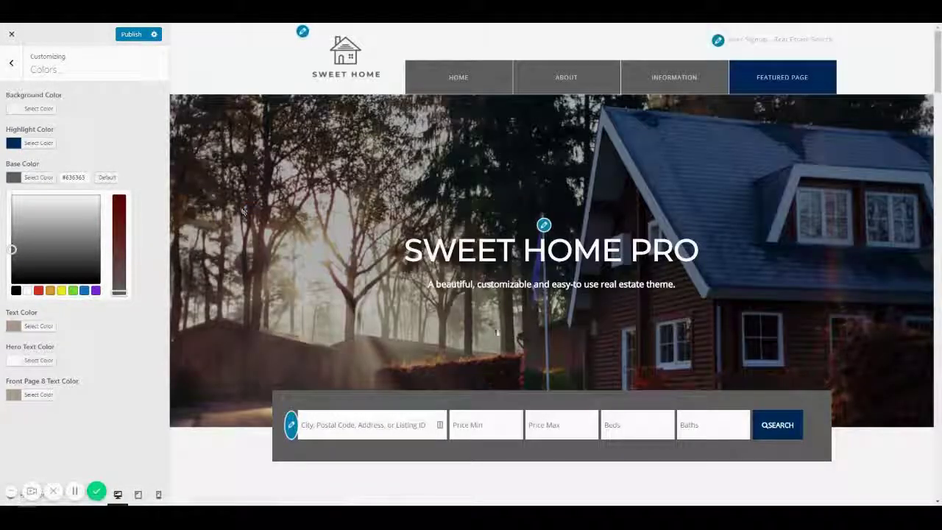
pyautogui.scroll(-10, 524, 426)
pyautogui.scroll(10, 524, 425)
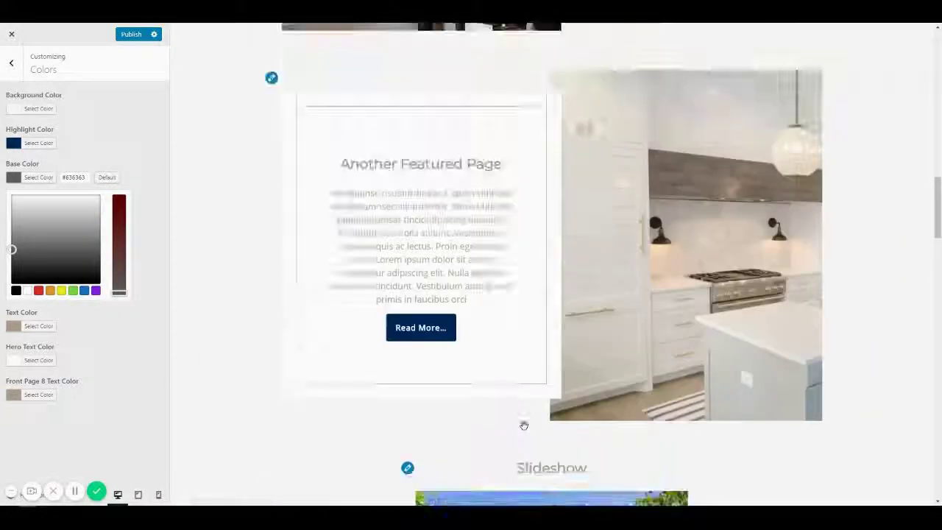
# Step: Change Text Color from taupe to near-black by entering #222 as its hex value
pyautogui.click(31, 325)
pyautogui.moveTo(20, 255); pyautogui.dragTo(1, 297)
pyautogui.doubleClick(73, 211)
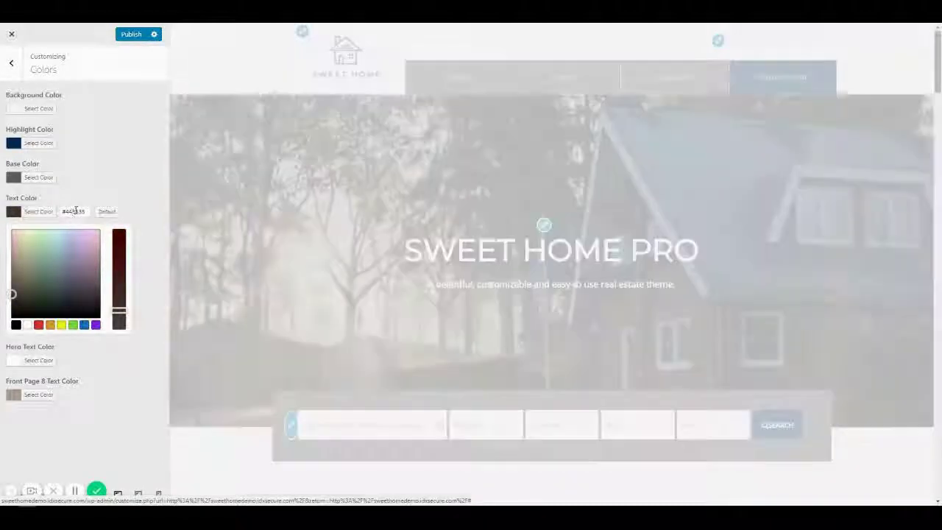
pyautogui.write('#222')
pyautogui.click(129, 206)
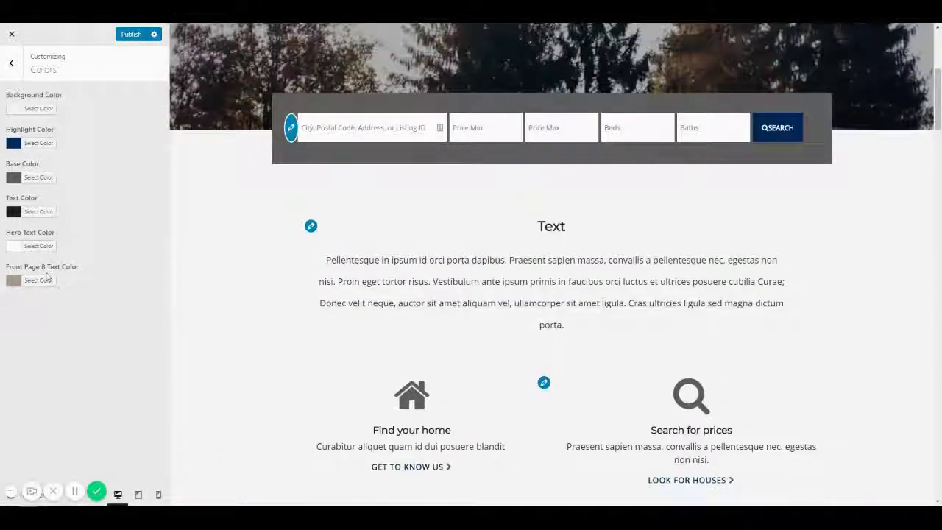
# Step: Set Front Page 8 Text Color to light grey #dbdbdb and go back to the section list
pyautogui.scroll(-20, 416, 347)
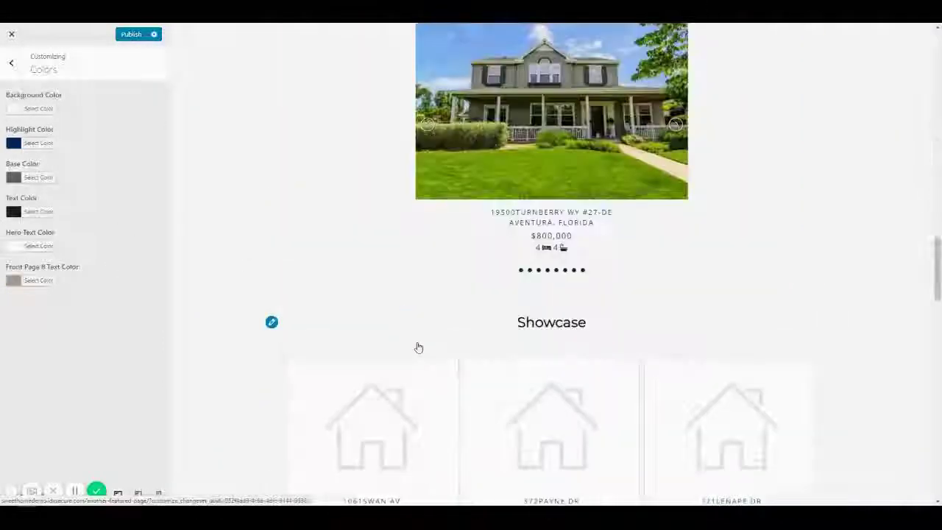
pyautogui.scroll(-5, 417, 347)
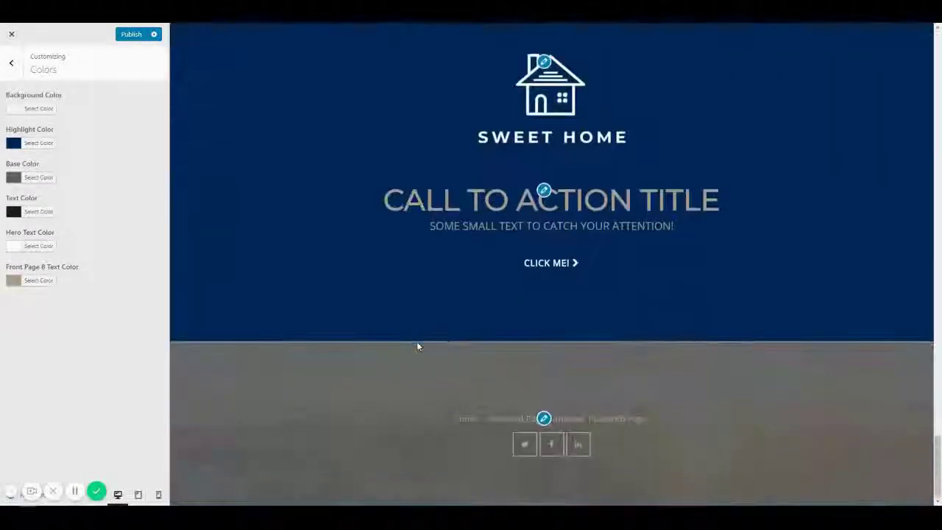
pyautogui.scroll(2, 400, 193)
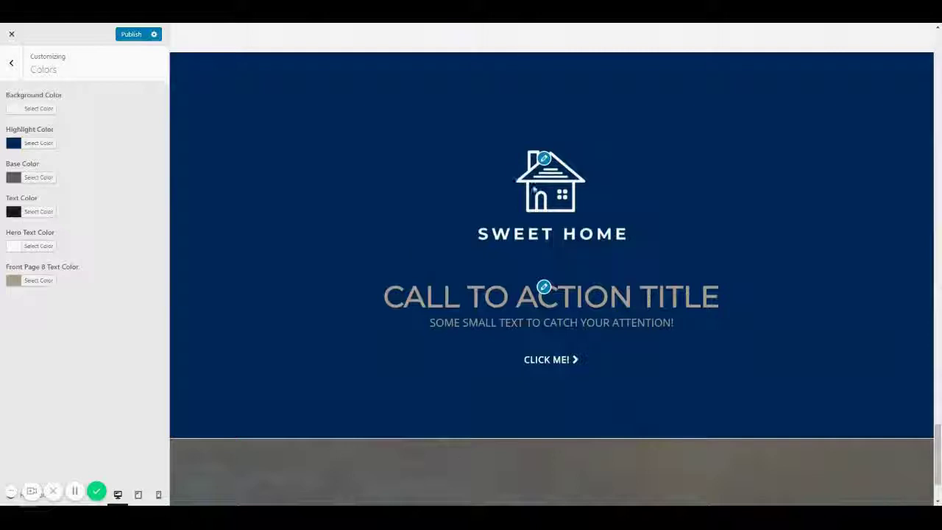
pyautogui.click(14, 280)
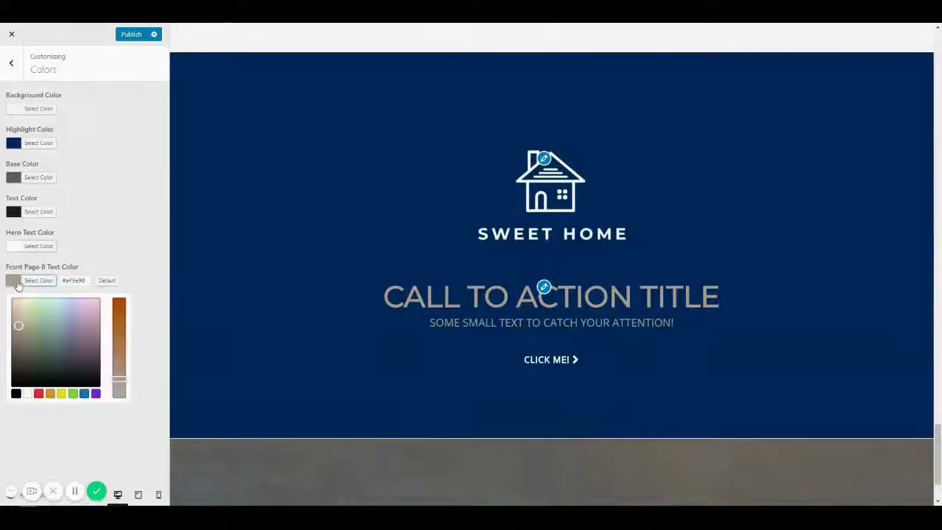
pyautogui.click(27, 393)
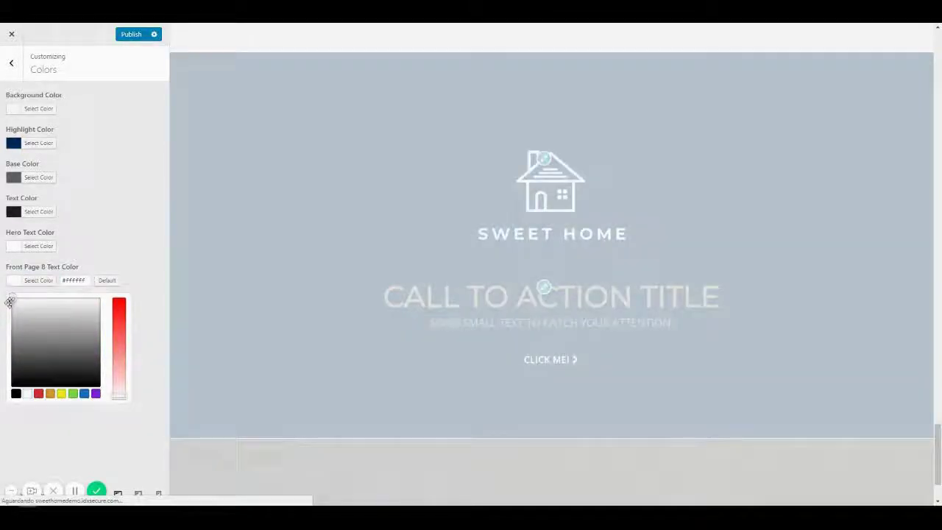
pyautogui.click(11, 310)
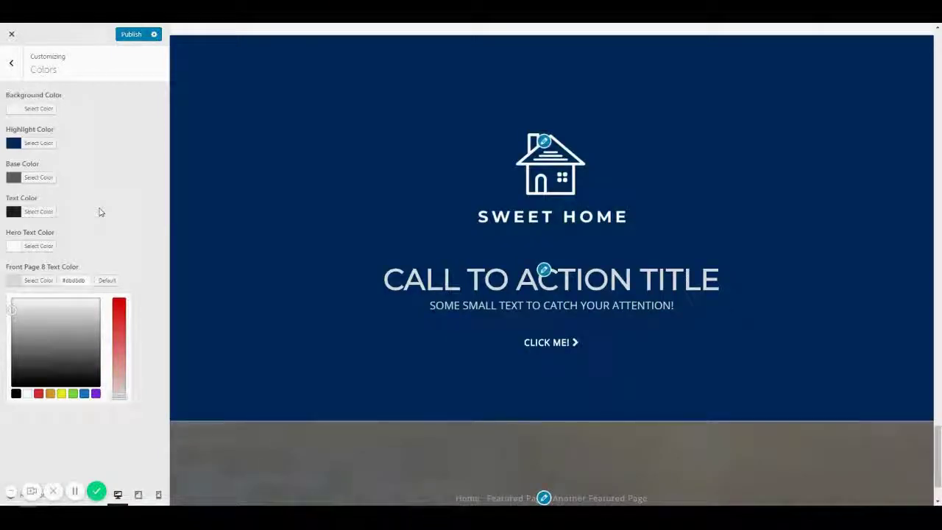
pyautogui.scroll(20, 542, 309)
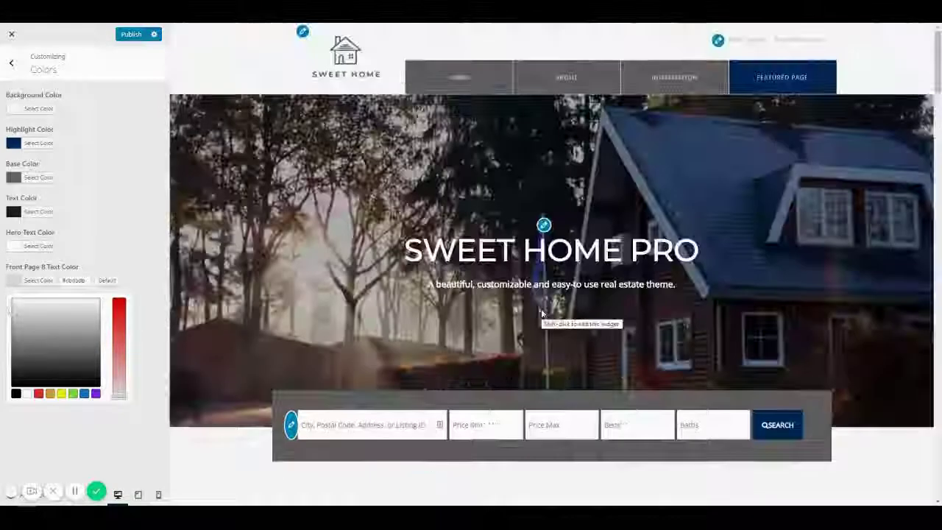
pyautogui.click(11, 63)
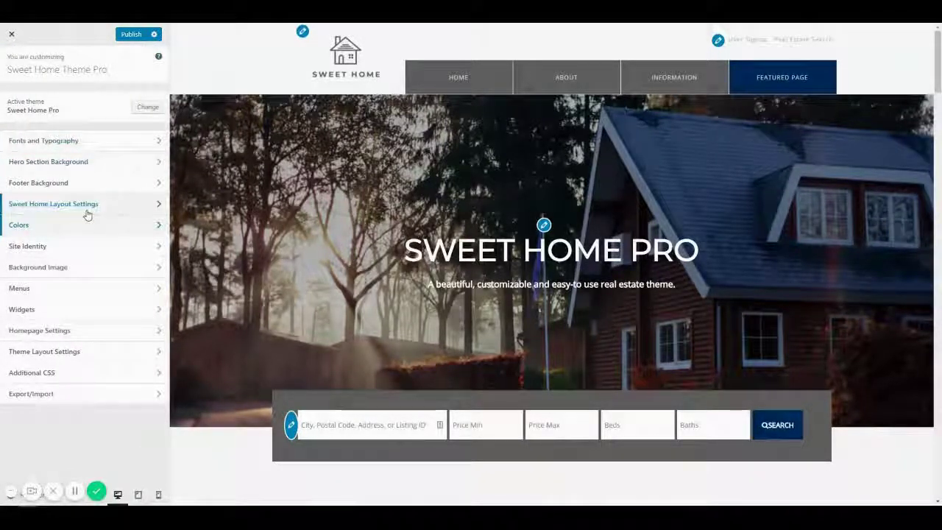
# Step: In Site Identity, set the LIV Sotheby's International Realty image as the logo, uncropped
pyautogui.click(77, 246)
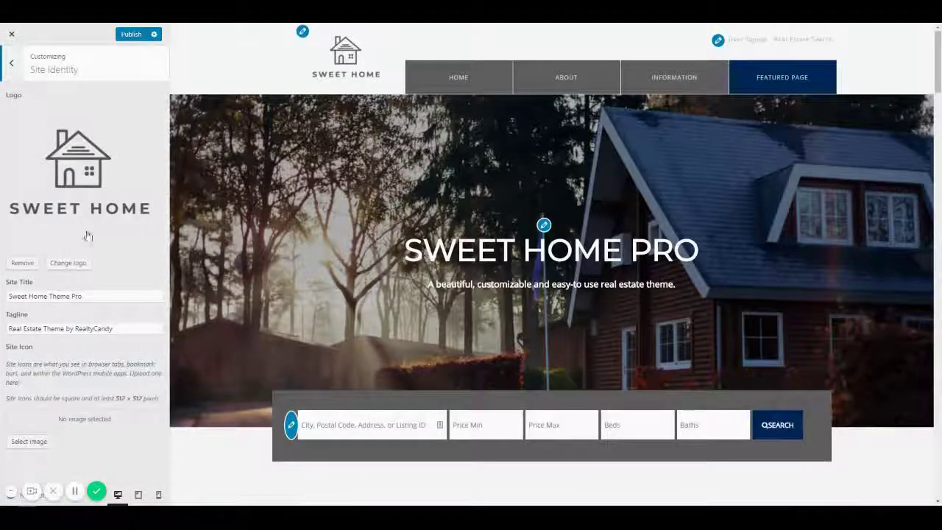
pyautogui.click(69, 265)
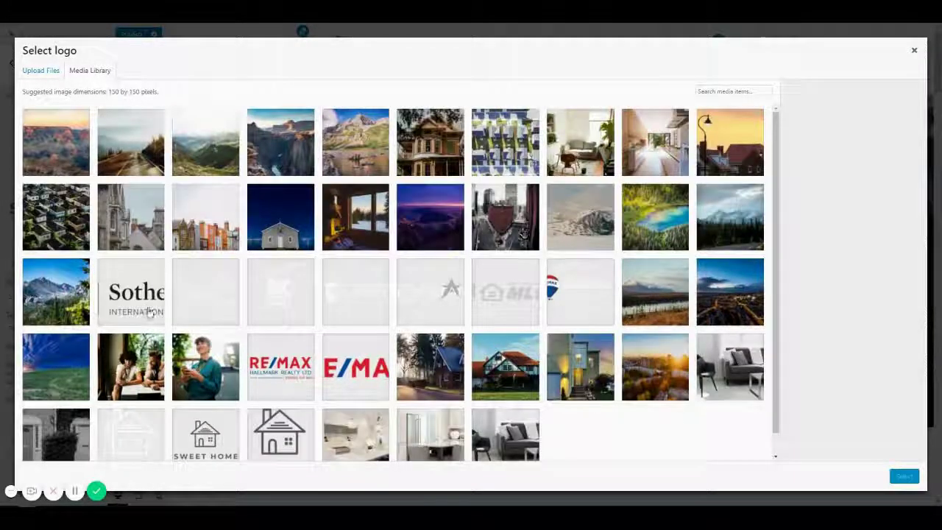
pyautogui.click(150, 311)
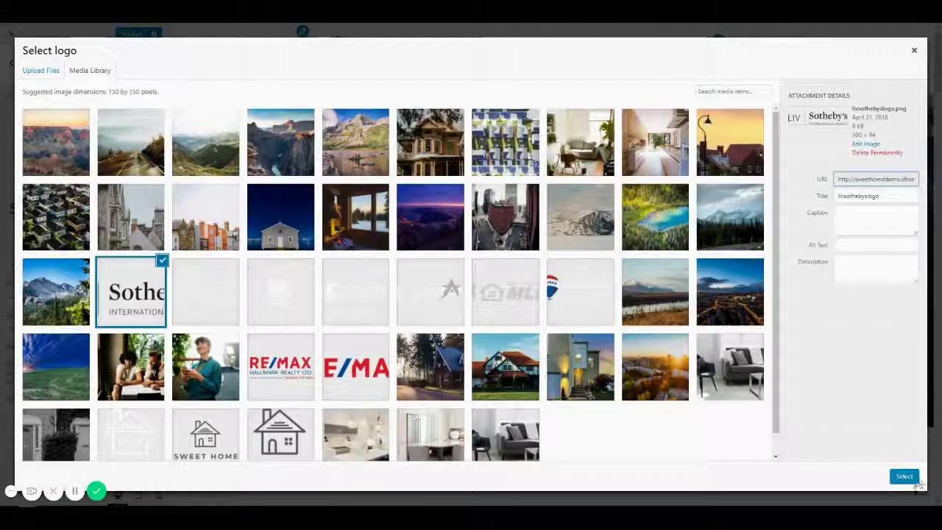
pyautogui.click(915, 479)
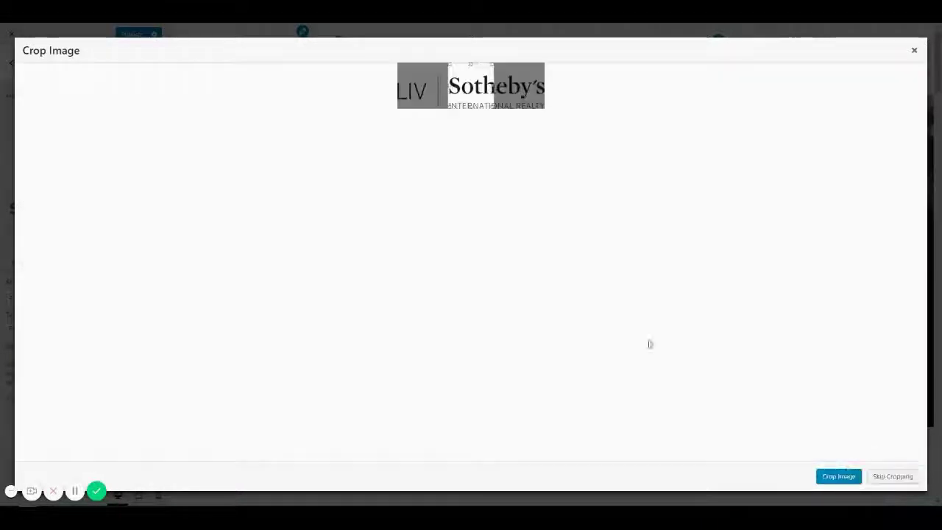
pyautogui.click(892, 477)
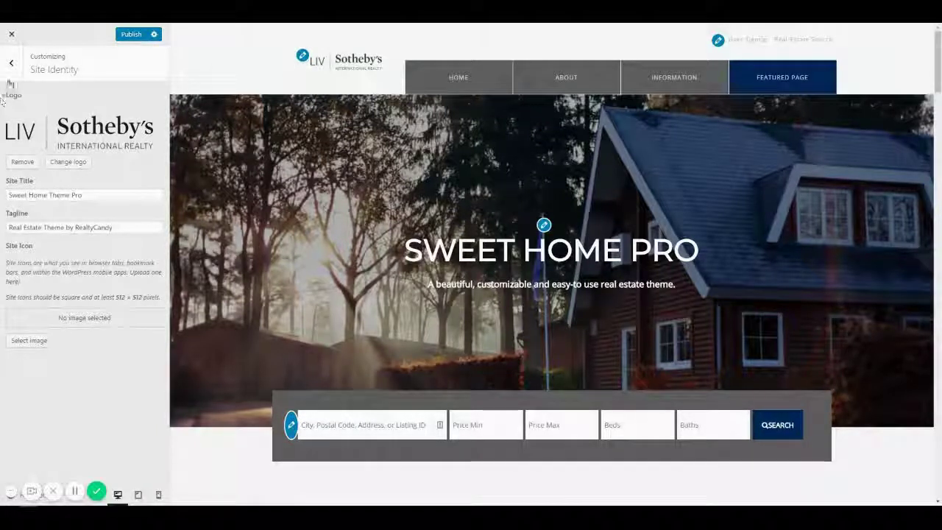
pyautogui.moveTo(135, 195); pyautogui.dragTo(2, 198)
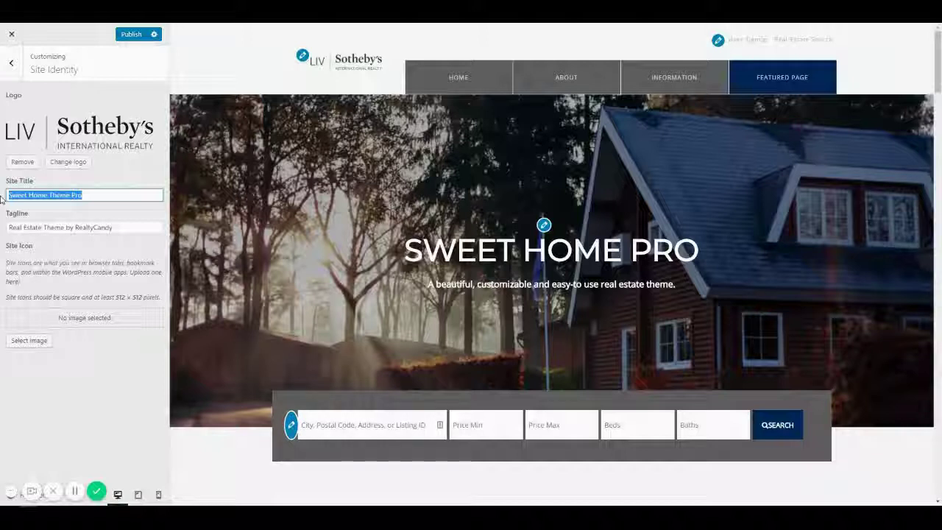
# Step: Change the site title to 'Liv Sothebys Internation Realty' and the tagline to 'A Sweet Home Pro Demo'
pyautogui.write('Liv')
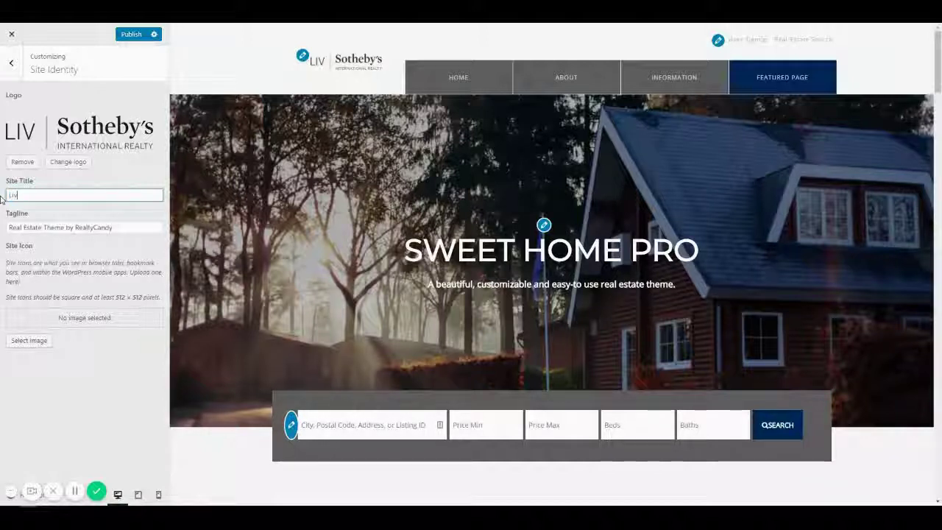
pyautogui.write(' Sothebys Internation Realty')
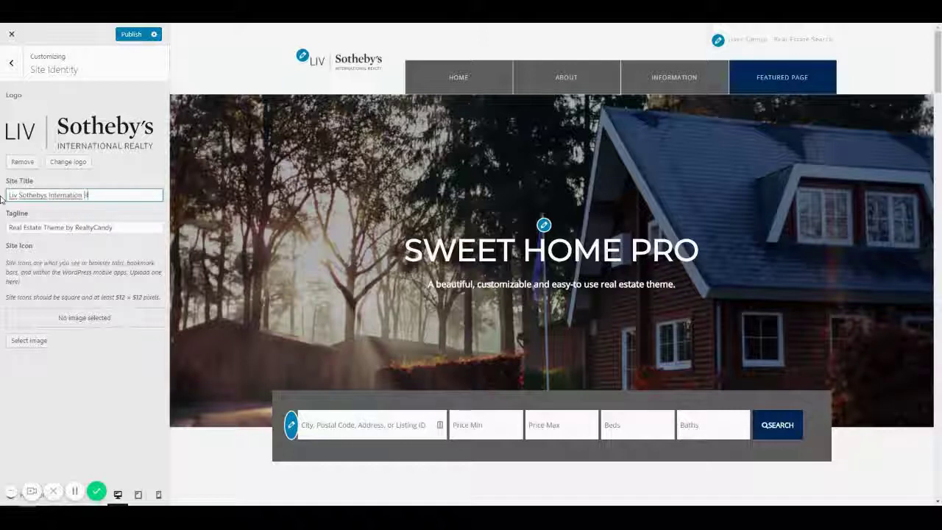
pyautogui.click(132, 227)
pyautogui.moveTo(132, 226); pyautogui.dragTo(3, 221)
pyautogui.write('A ')
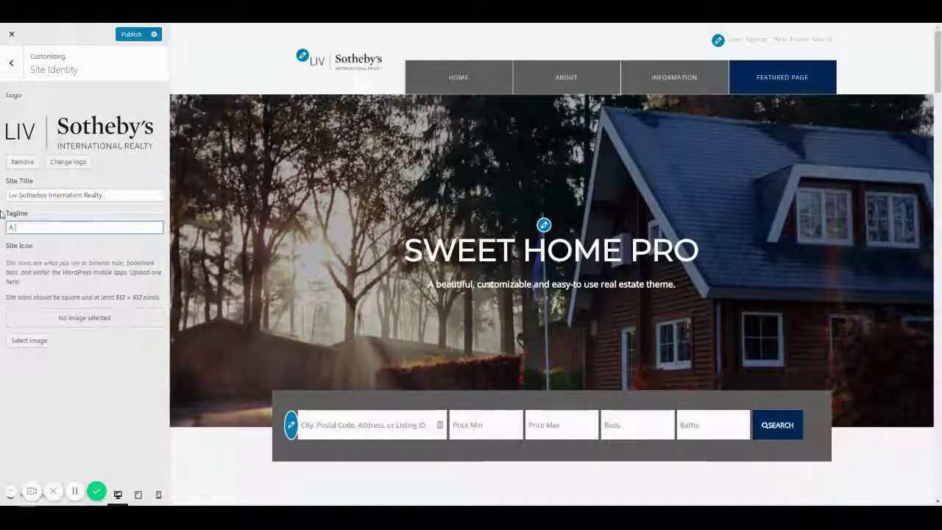
pyautogui.write('Sweet Home P')
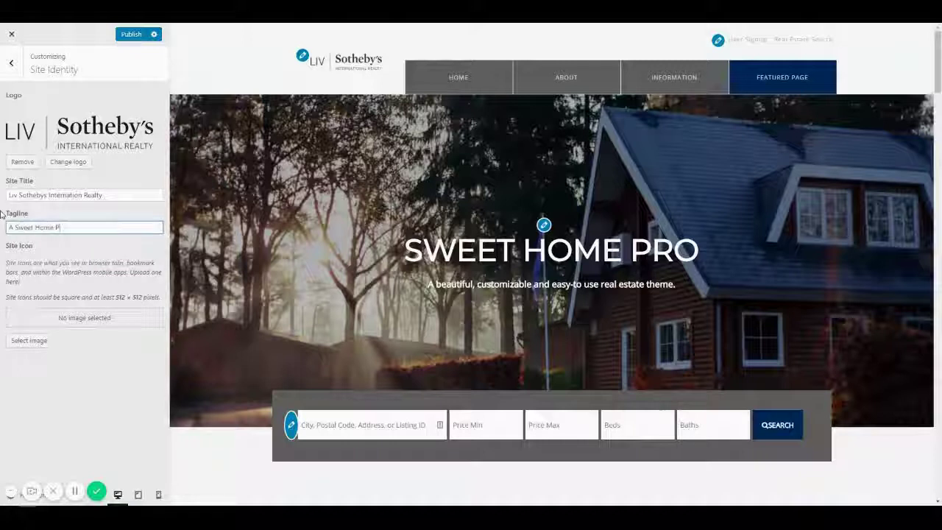
pyautogui.write('ro Demo')
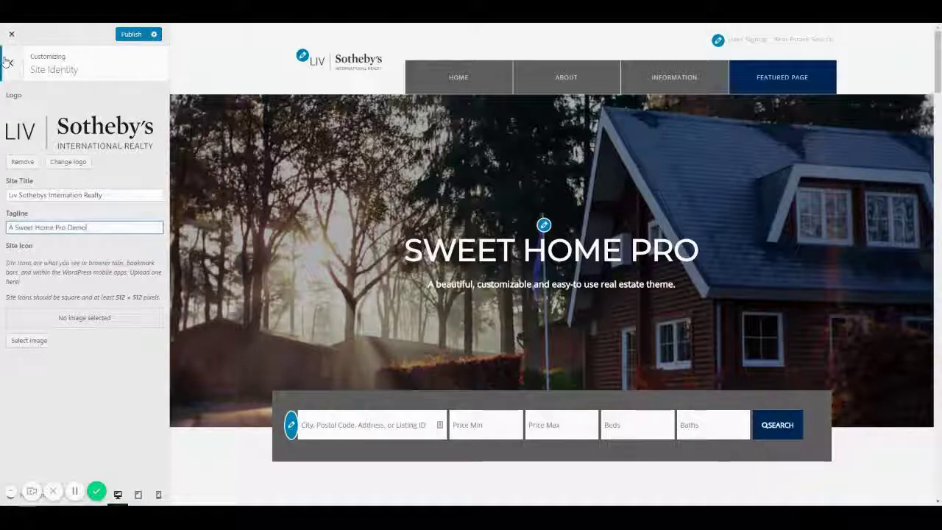
# Step: Set the mountain lake photo as the Hero Section Background, skipping cropping
pyautogui.click(8, 62)
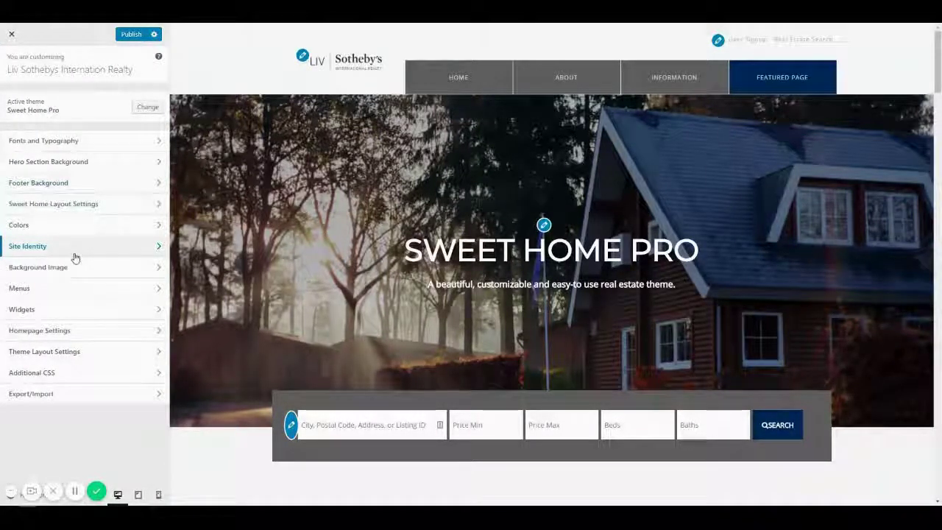
pyautogui.click(98, 170)
pyautogui.click(71, 212)
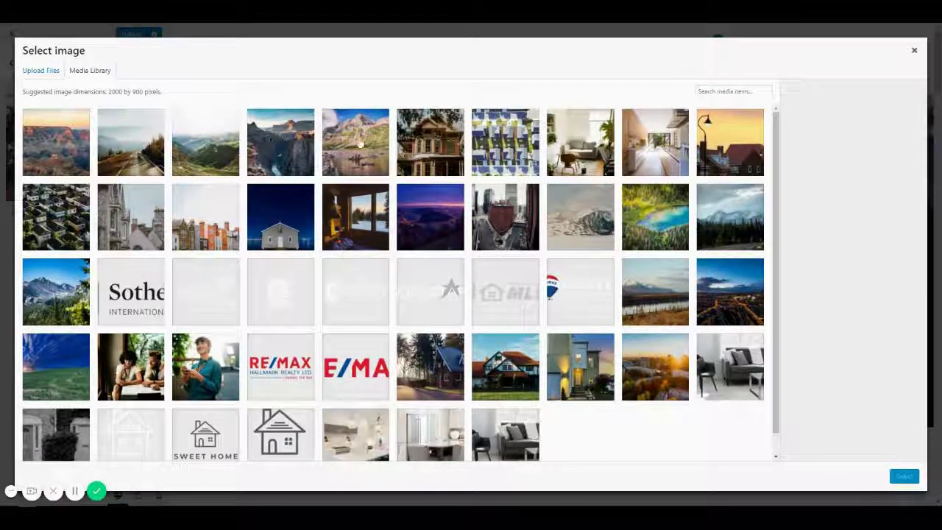
pyautogui.click(360, 145)
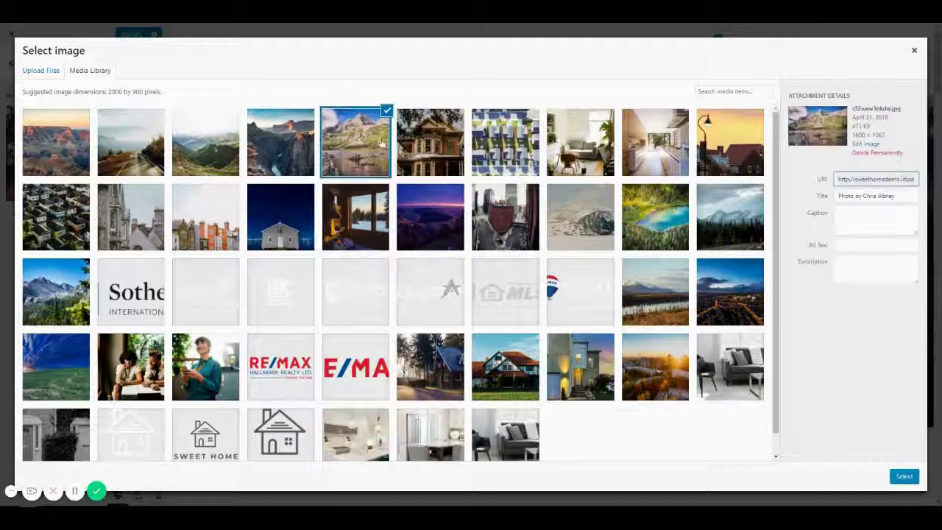
pyautogui.click(904, 477)
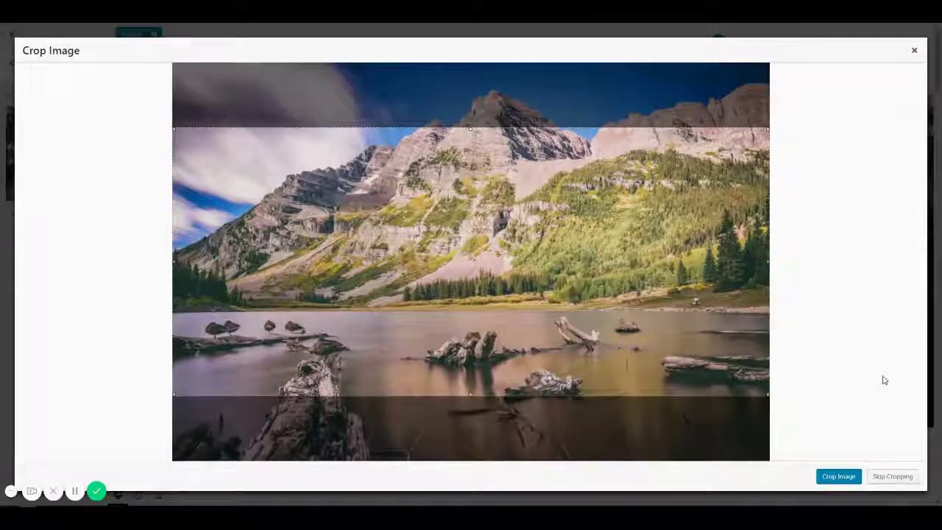
pyautogui.click(893, 477)
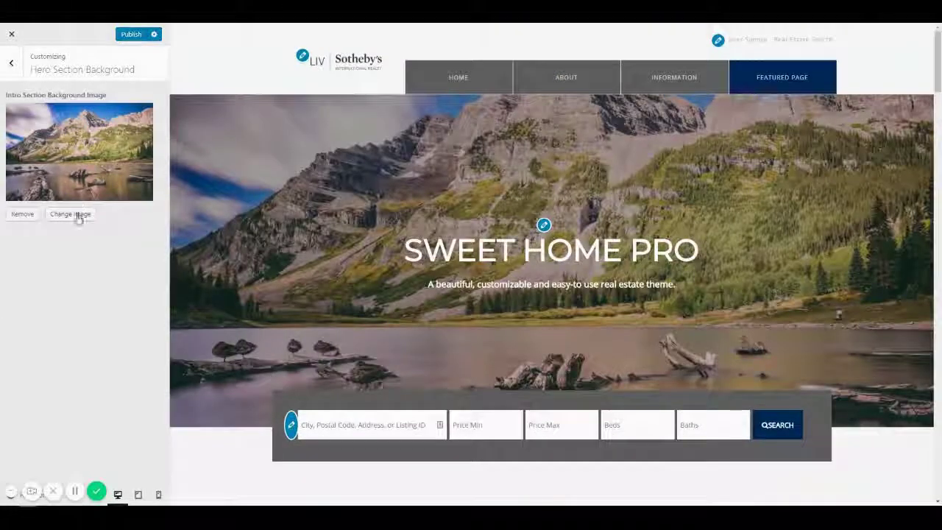
# Step: Reselect the mountain photo from the Media Library as the hero image, uncropped
pyautogui.click(78, 214)
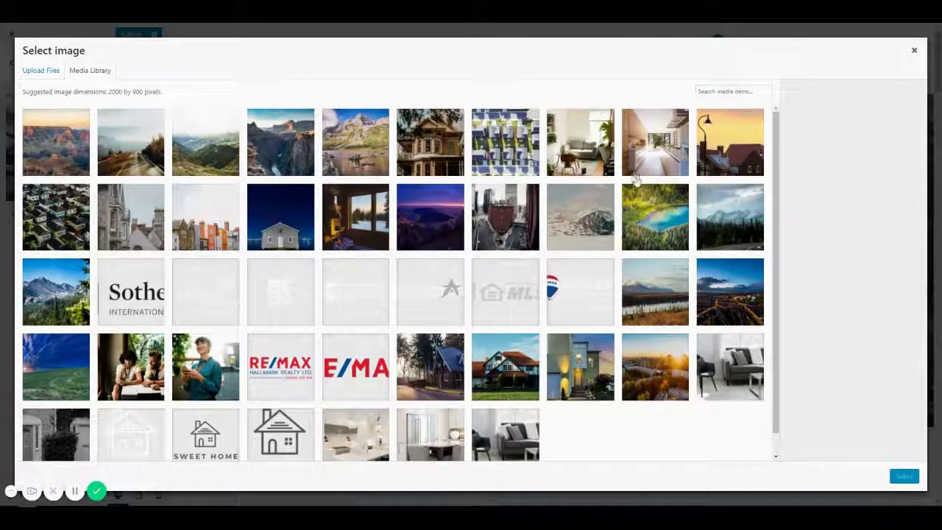
pyautogui.click(33, 302)
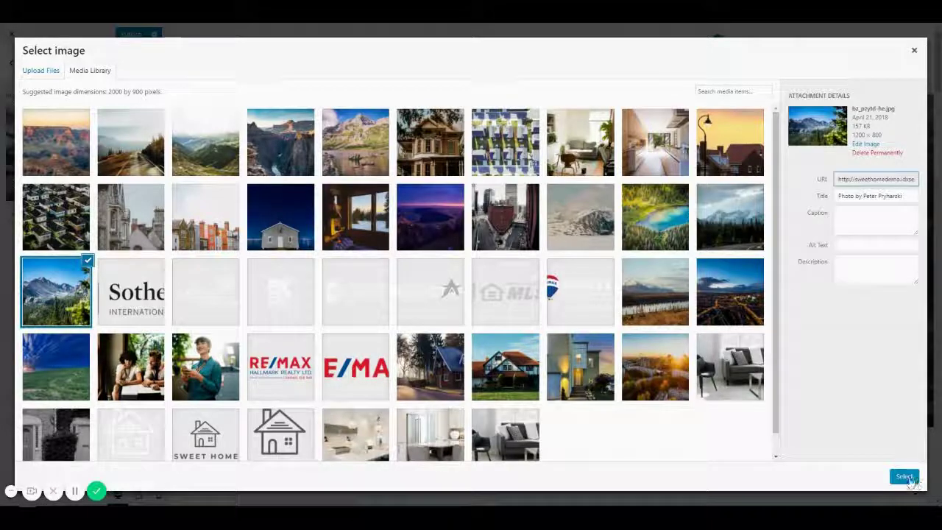
pyautogui.click(904, 477)
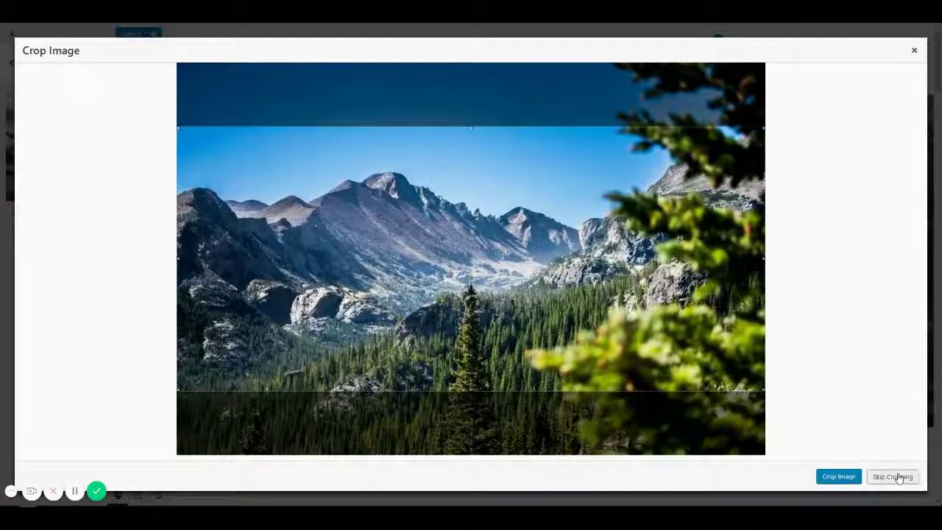
pyautogui.click(898, 475)
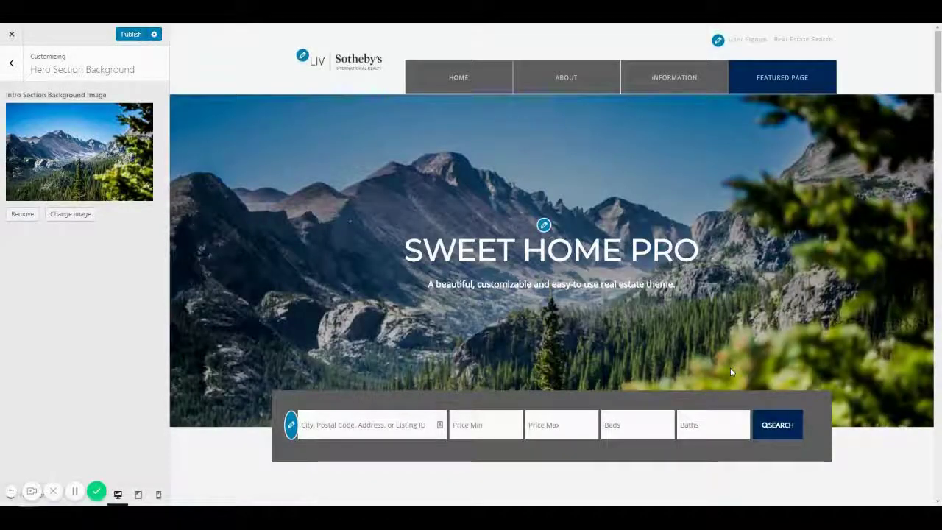
# Step: Go back to the main Customizer menu and scroll the preview through the front page sections
pyautogui.scroll(-3, 740, 234)
pyautogui.scroll(3, 431, 196)
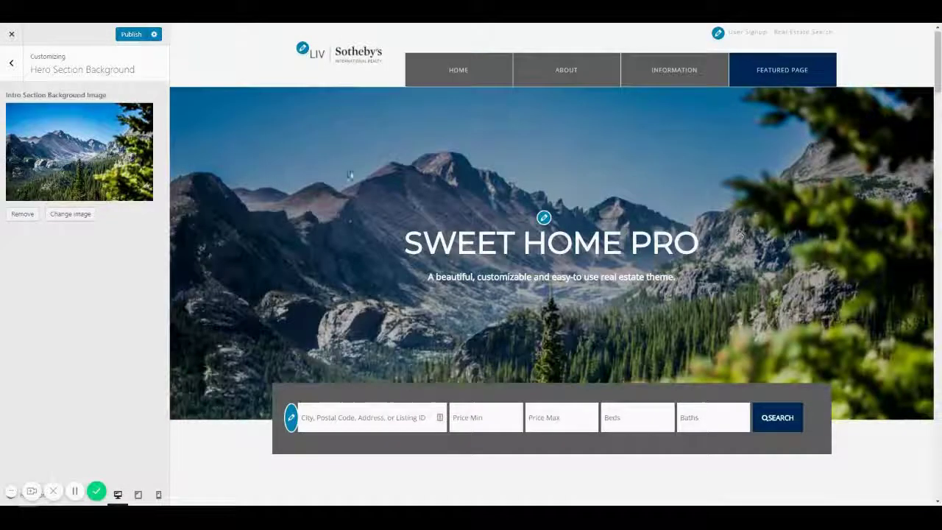
pyautogui.scroll(-6, 432, 196)
pyautogui.scroll(2, 432, 196)
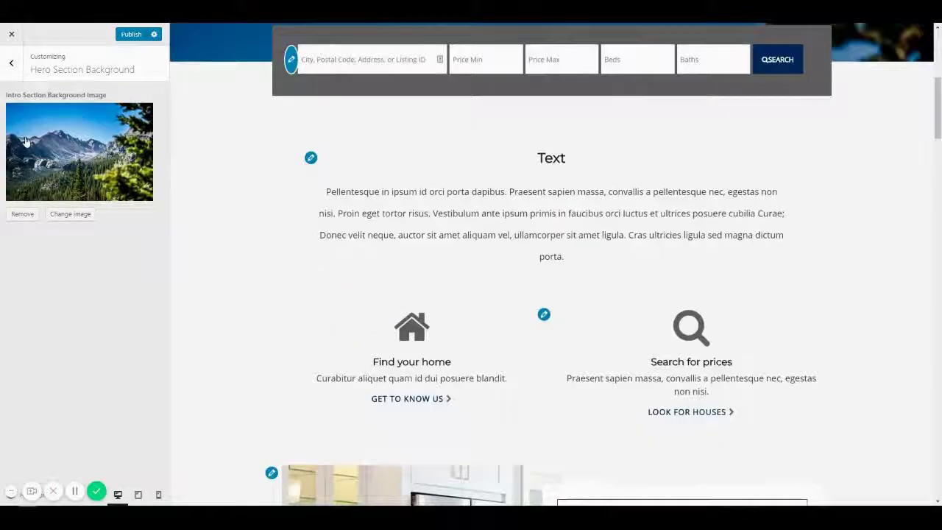
pyautogui.click(10, 57)
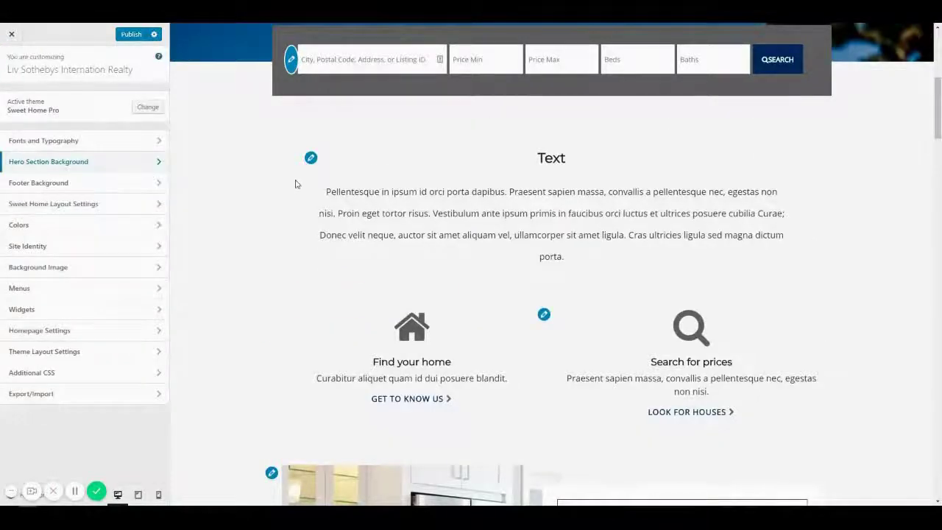
pyautogui.scroll(-15, 352, 213)
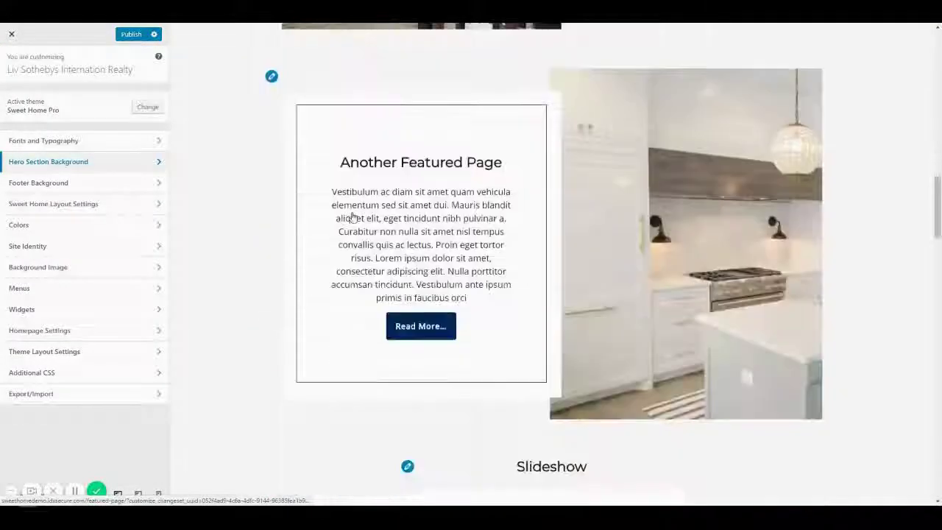
pyautogui.scroll(-3, 352, 216)
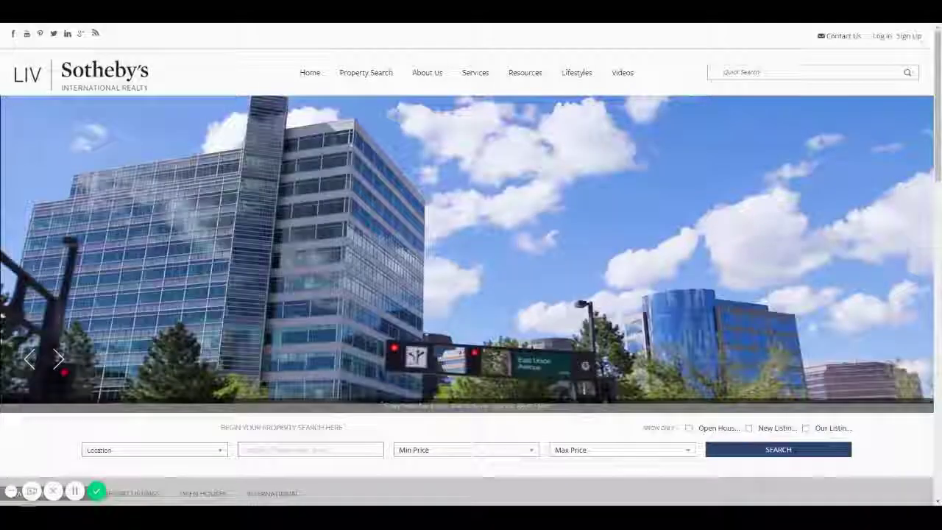
pyautogui.scroll(-5, 280, 238)
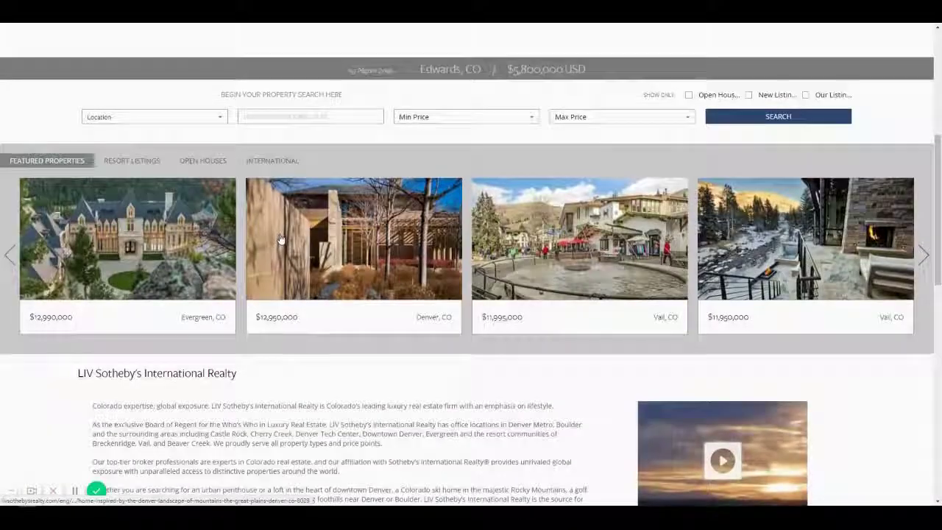
pyautogui.scroll(2, 248, 282)
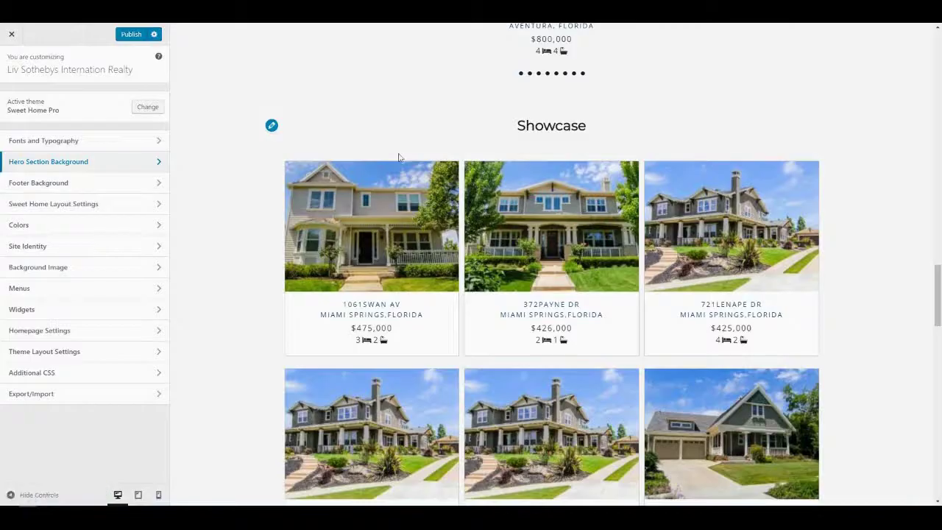
pyautogui.scroll(3, 399, 158)
pyautogui.scroll(10, 399, 158)
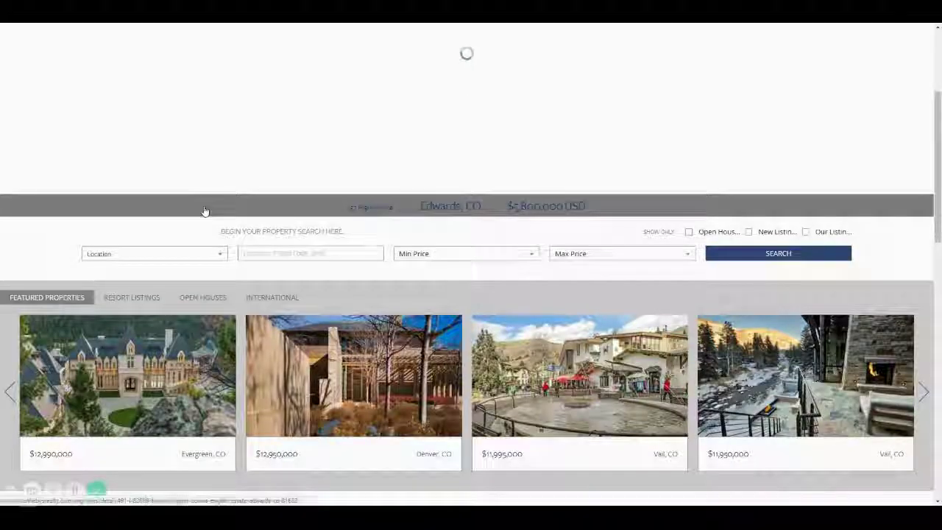
pyautogui.scroll(-1, 112, 217)
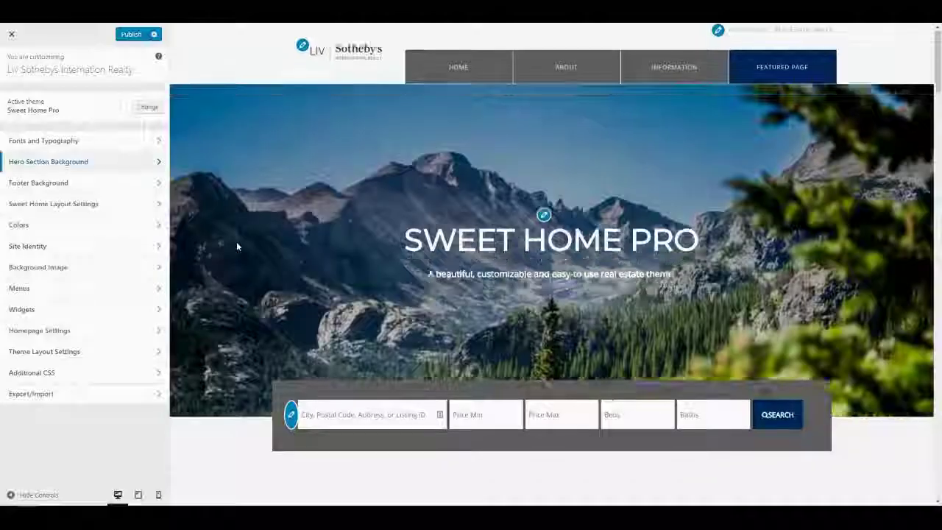
pyautogui.scroll(-8, 236, 243)
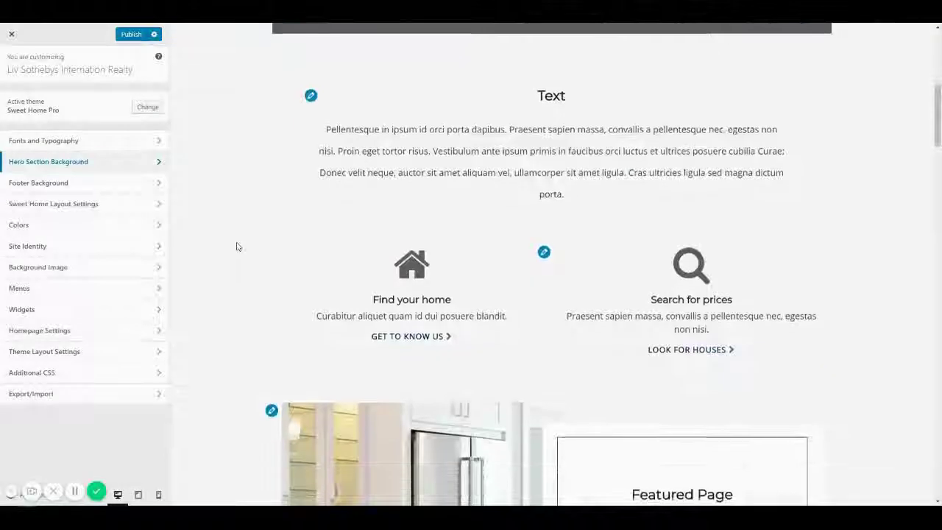
pyautogui.scroll(-15, 237, 246)
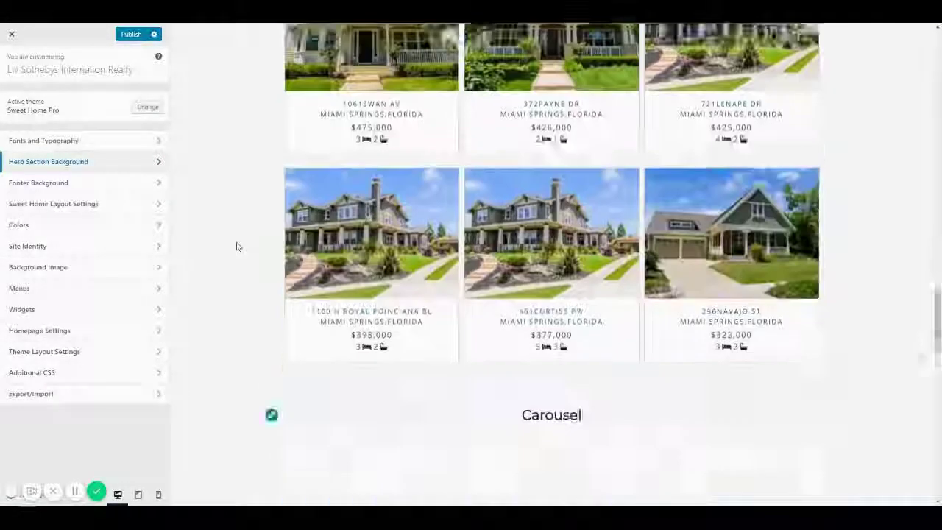
pyautogui.scroll(5, 237, 246)
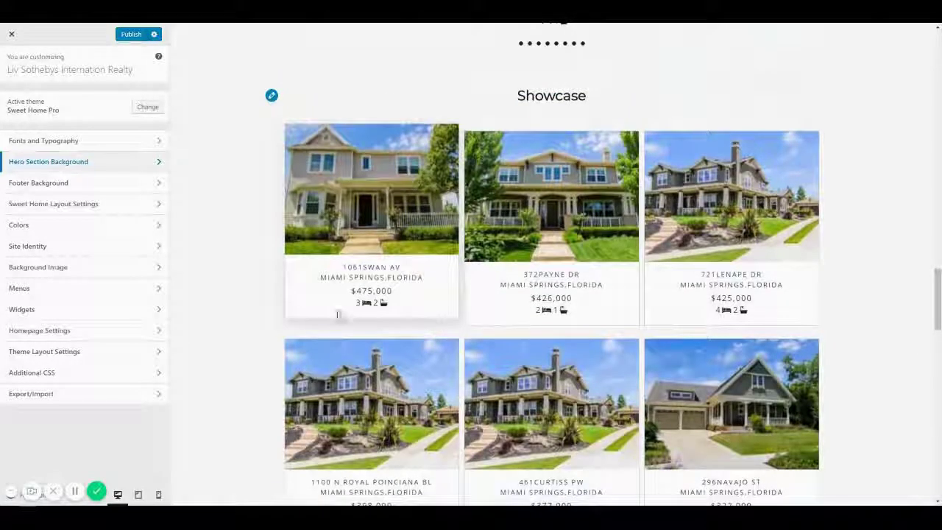
pyautogui.scroll(-3, 707, 298)
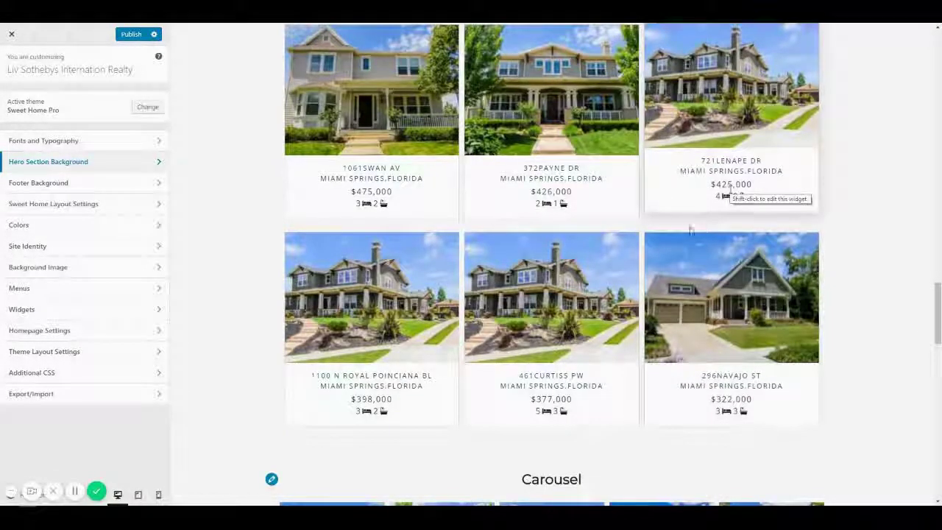
pyautogui.scroll(2, 361, 324)
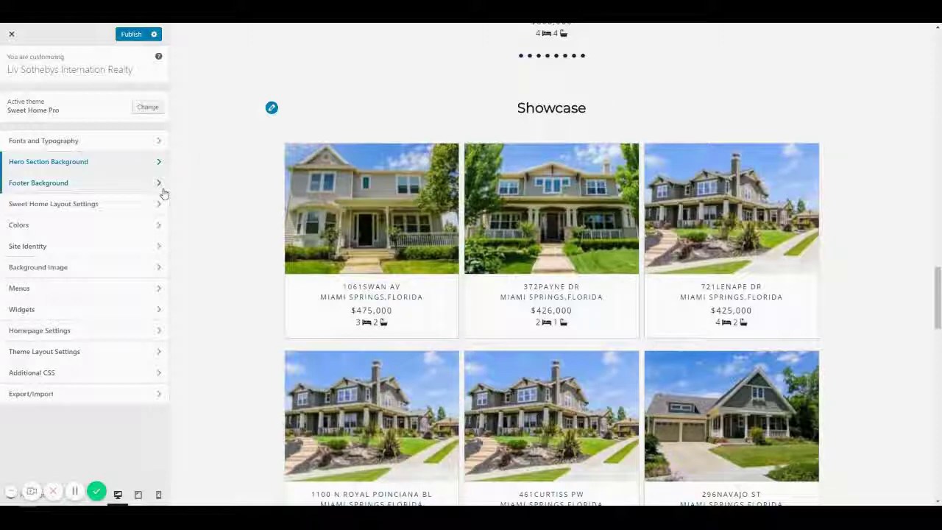
pyautogui.scroll(7, 258, 139)
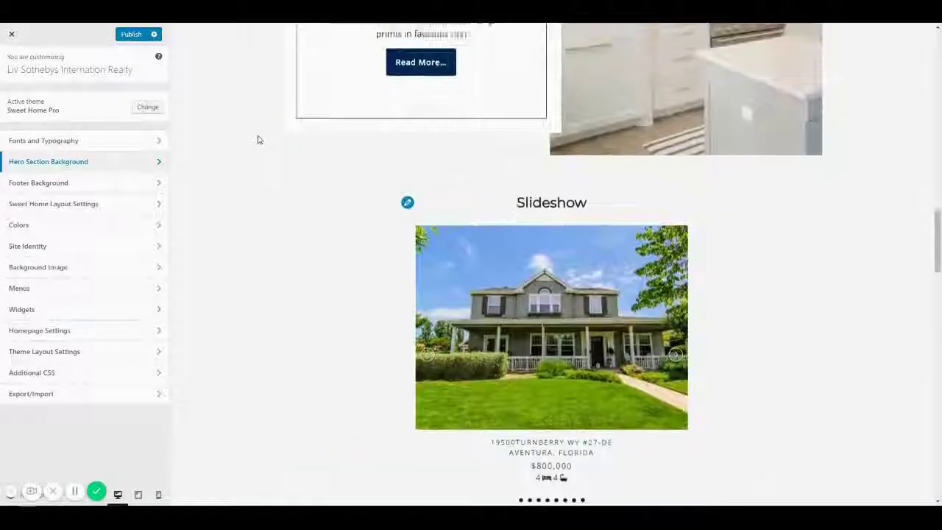
# Step: Add the IMPress Property Showcase widget (searched 'prop') to Front Page 2 and drag it to second position
pyautogui.click(115, 309)
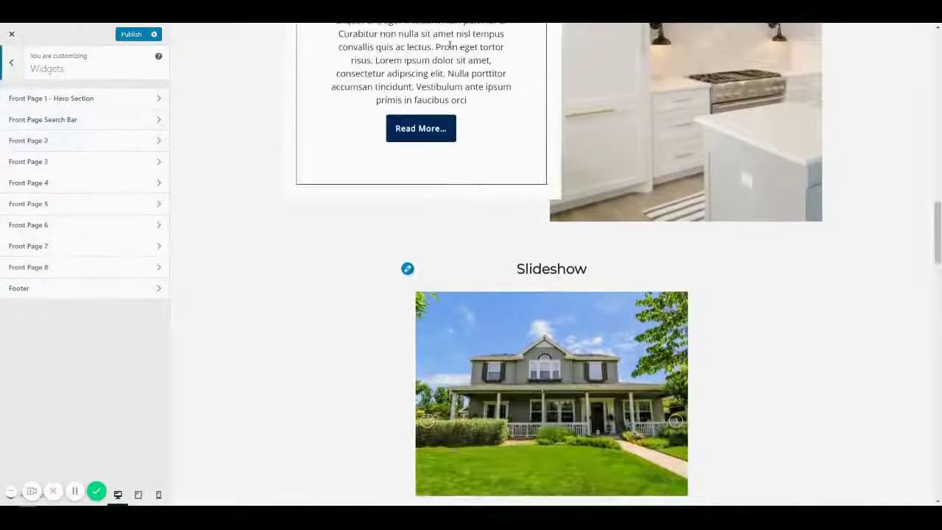
pyautogui.scroll(10, 449, 45)
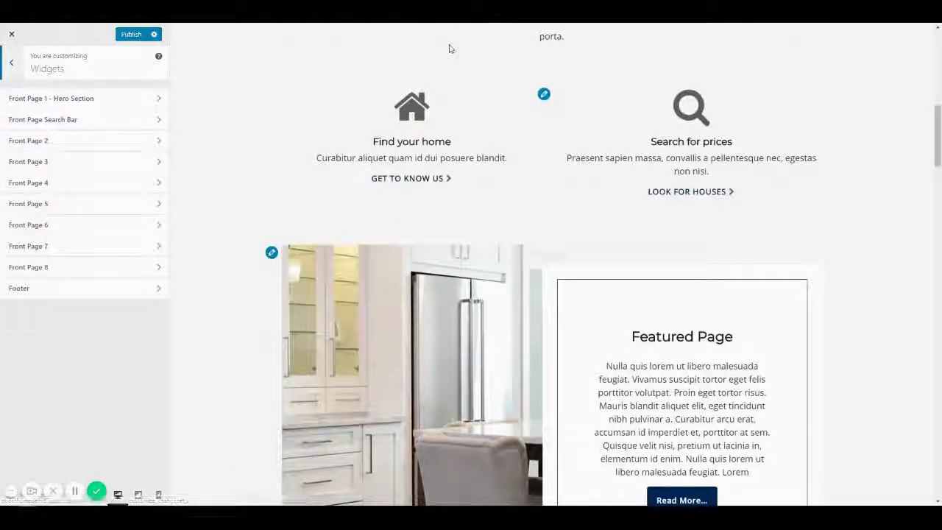
pyautogui.scroll(3, 448, 46)
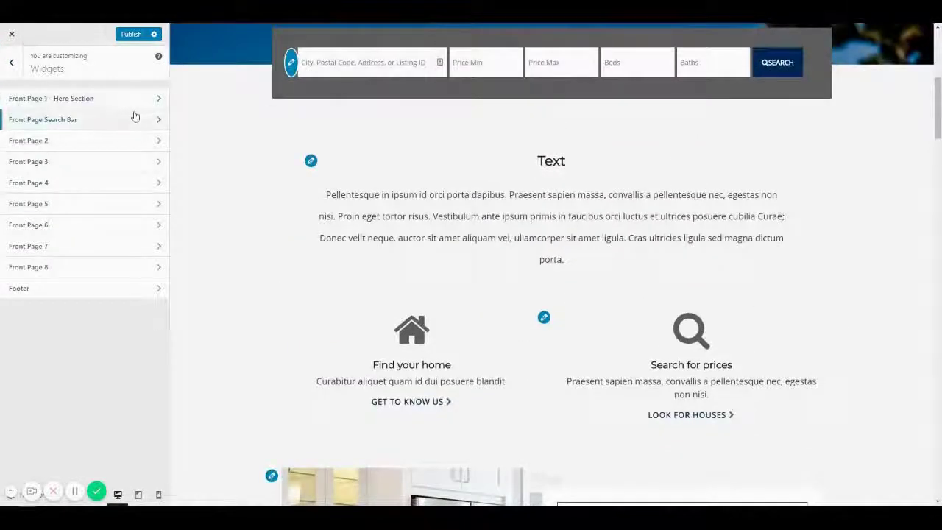
pyautogui.click(119, 138)
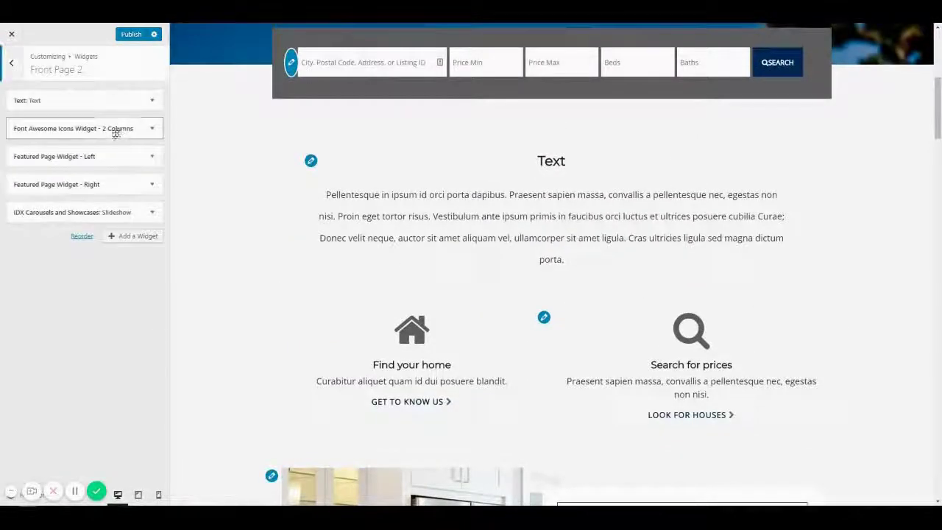
pyautogui.click(123, 238)
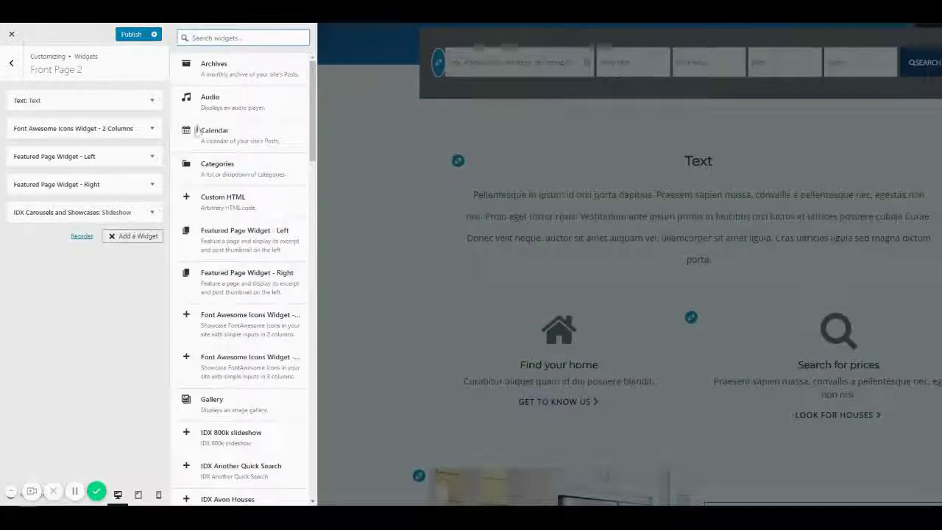
pyautogui.write('prop')
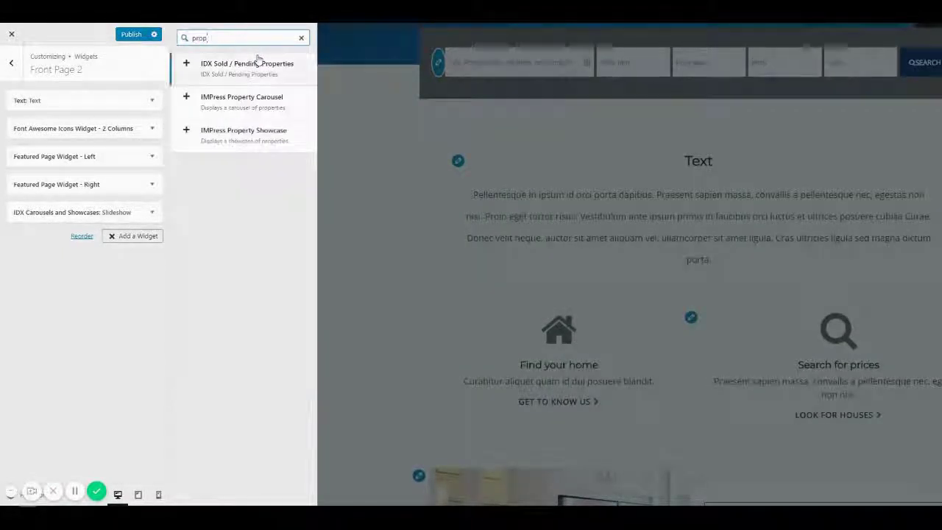
pyautogui.click(277, 141)
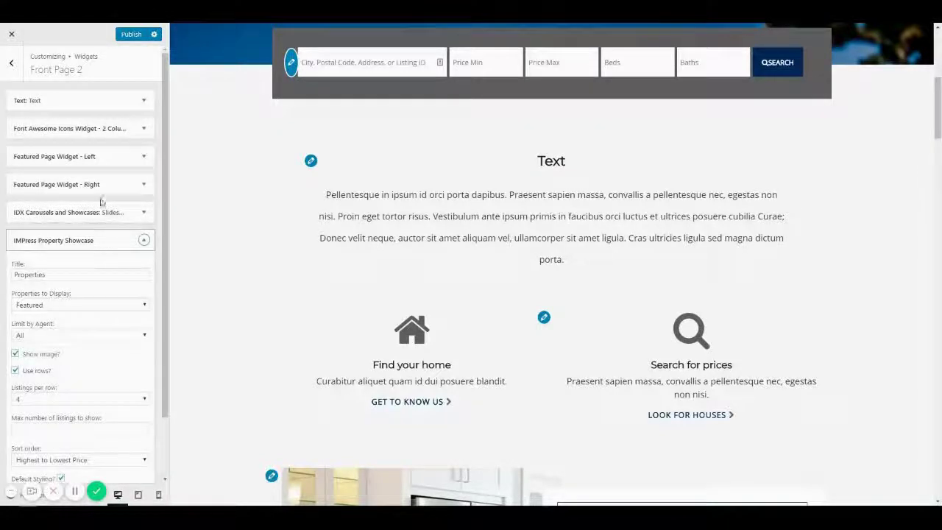
pyautogui.moveTo(101, 240); pyautogui.dragTo(103, 131)
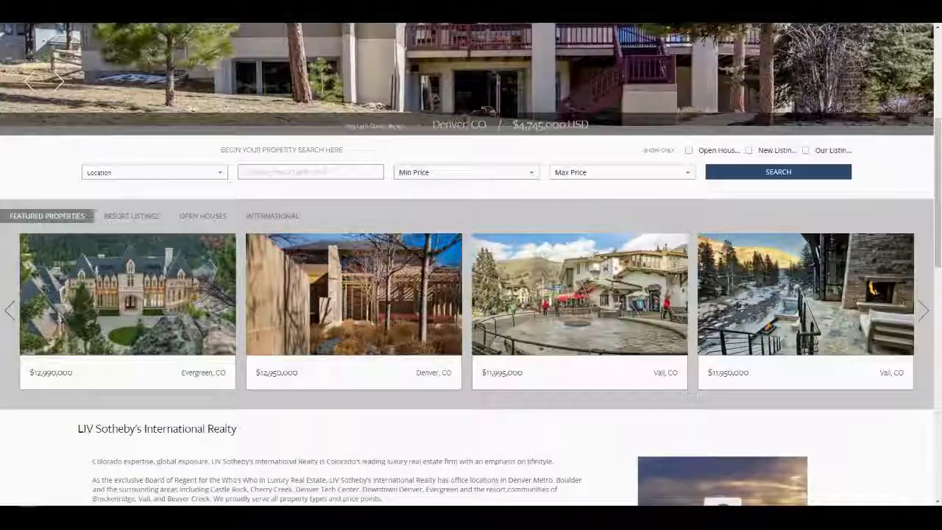